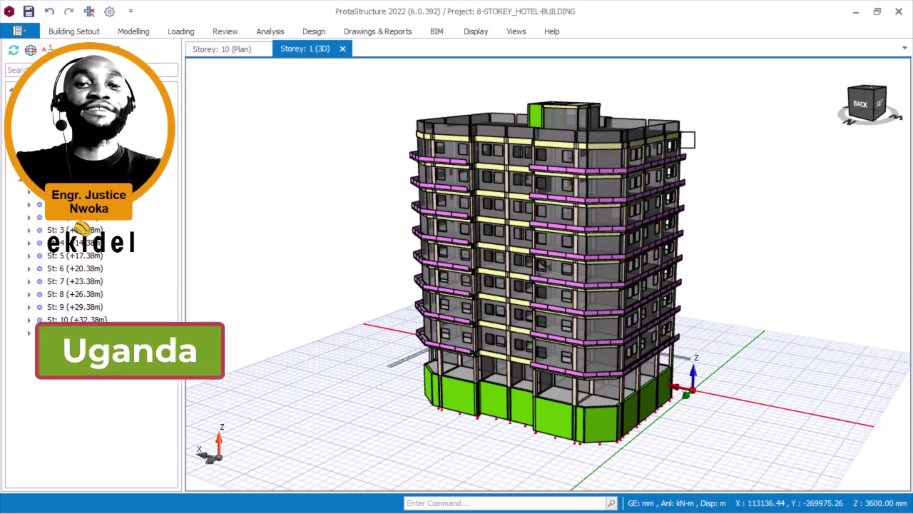
Step: Examine the roof level of the 3D hotel model, including the rooftop lift core walls and the storey 10 perimeter beams
scroll(631, 88, "up", 2)
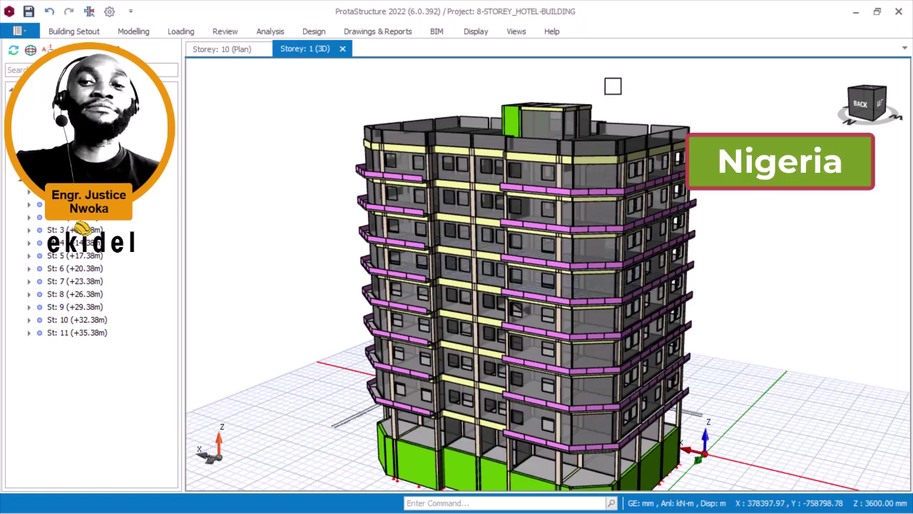
scroll(612, 86, "up", 2)
middle_click_drag(610, 86, 677, 96)
scroll(507, 125, "up", 2)
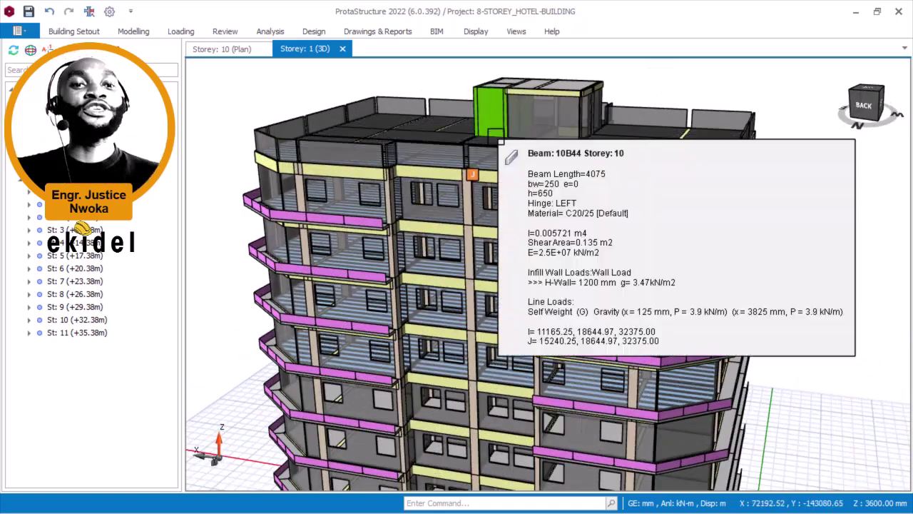
mouse_move(499, 135)
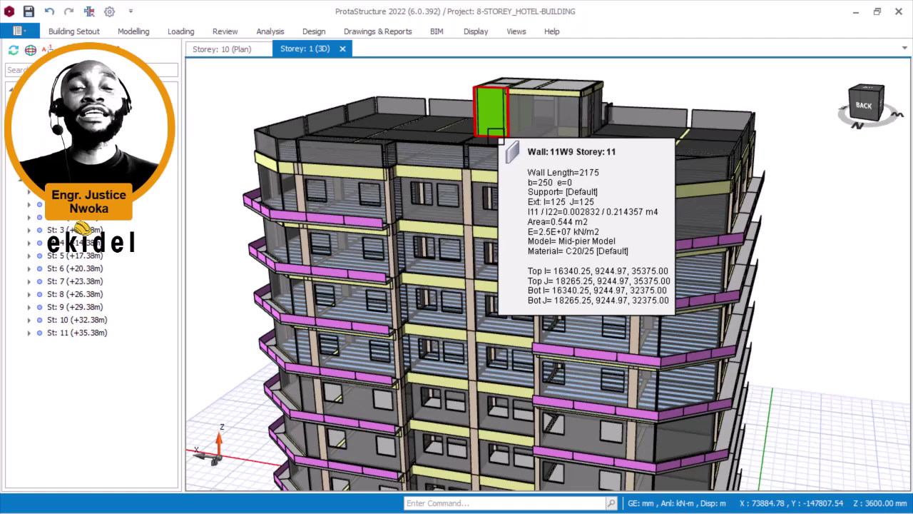
scroll(499, 135, "down", 3)
middle_click_drag(499, 136, 468, 107)
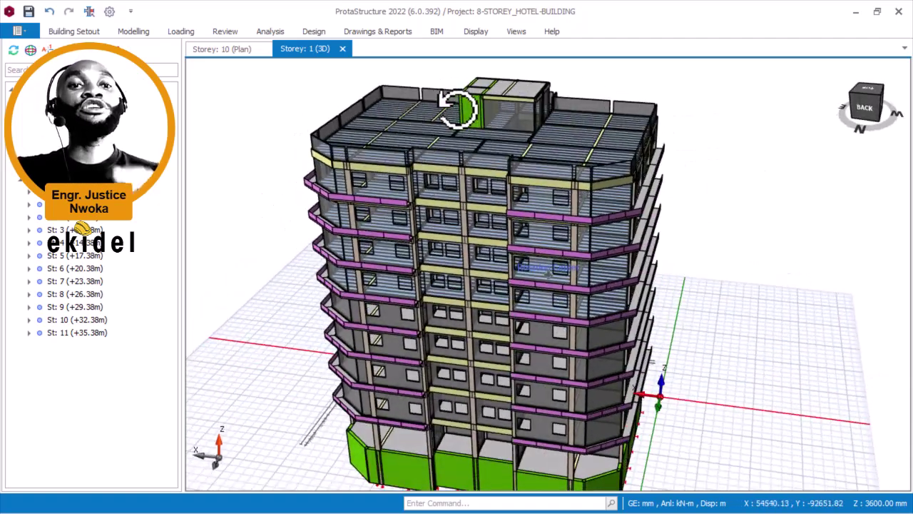
scroll(468, 107, "up", 2)
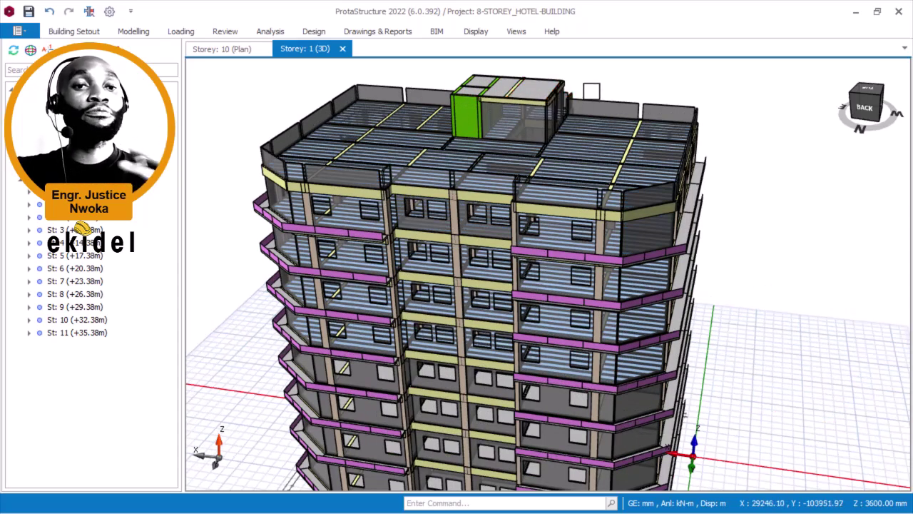
scroll(621, 88, "up", 2)
mouse_move(583, 101)
middle_mouse_down()
mouse_move(546, 90)
mouse_move(545, 79)
middle_mouse_up()
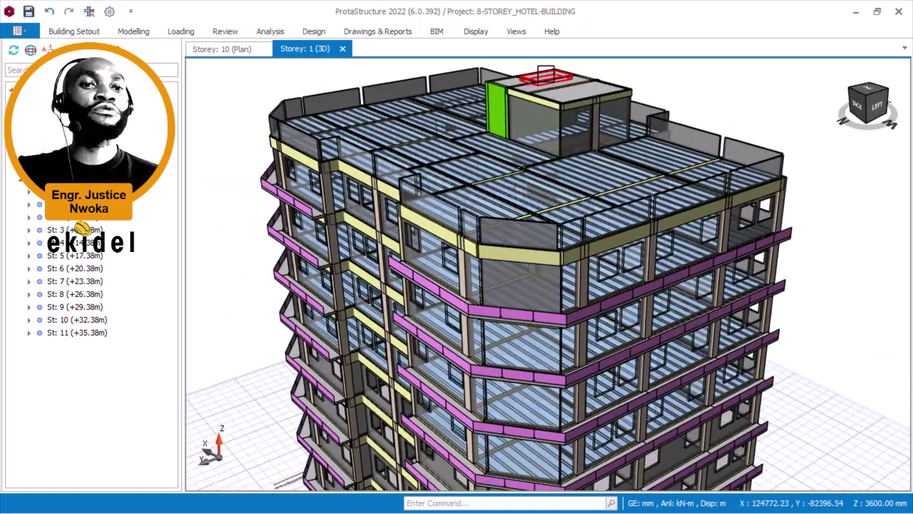
scroll(548, 75, "down", 2)
mouse_move(613, 107)
middle_mouse_down()
mouse_move(607, 112)
mouse_move(628, 114)
mouse_move(612, 67)
mouse_move(594, 107)
middle_mouse_up()
scroll(703, 94, "down", 1)
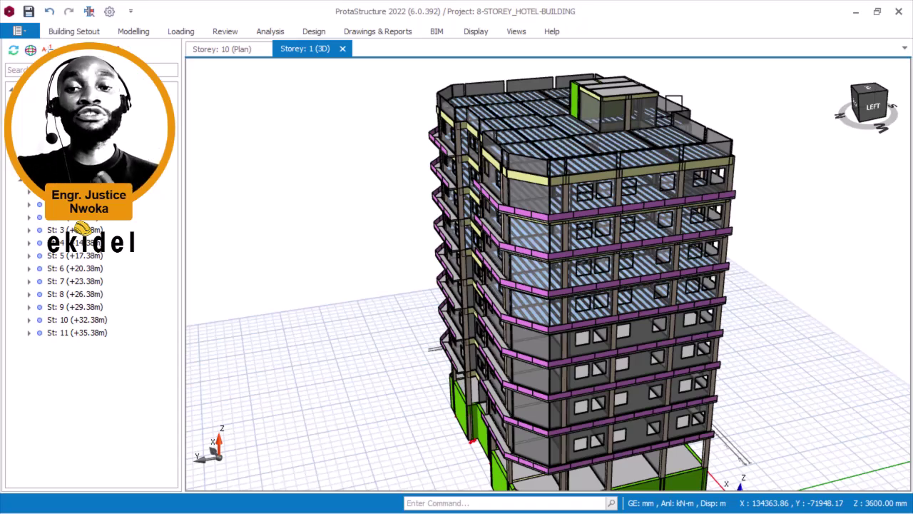
Step: Inspect the beams and infill wall loads on the building's back-left corner, covering storeys 8 and 10
scroll(591, 119, "down", 3)
middle_click_drag(438, 149, 521, 142)
scroll(569, 207, "up", 1)
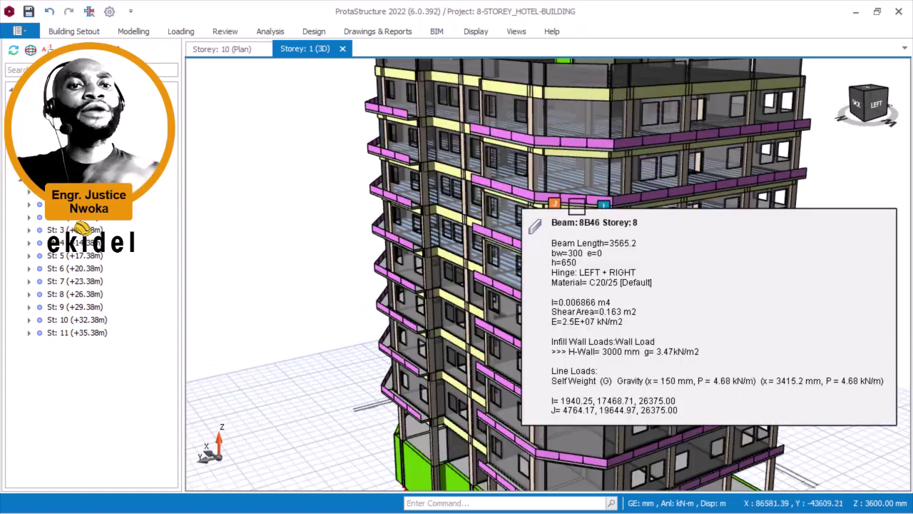
scroll(538, 175, "down", 2)
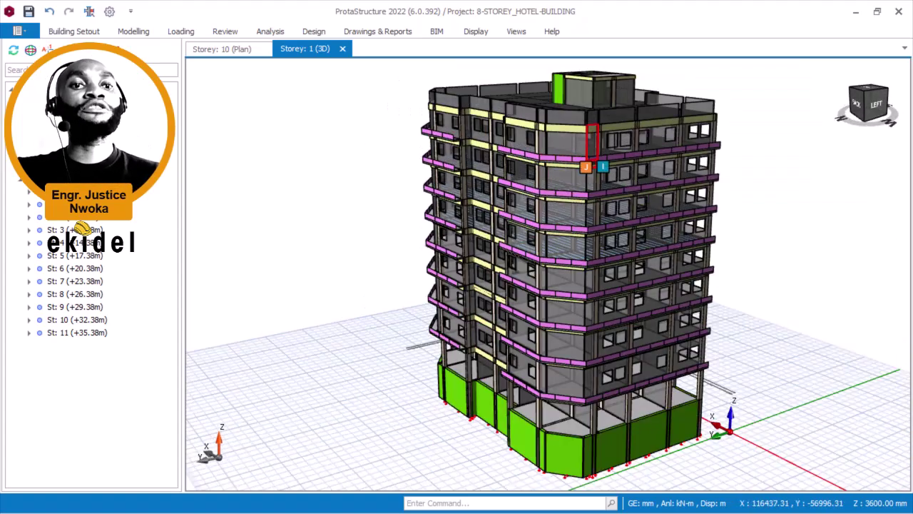
middle_click_drag(575, 138, 550, 147)
mouse_move(550, 141)
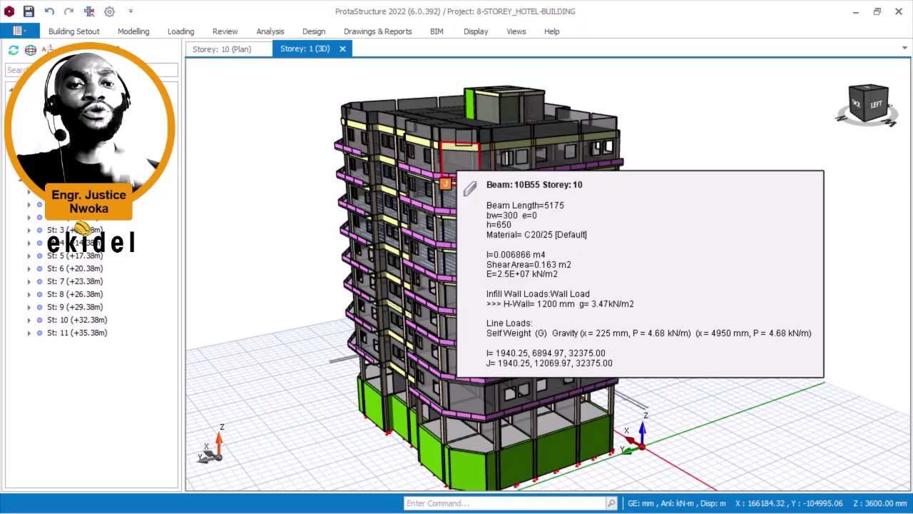
middle_click_drag(462, 172, 471, 134)
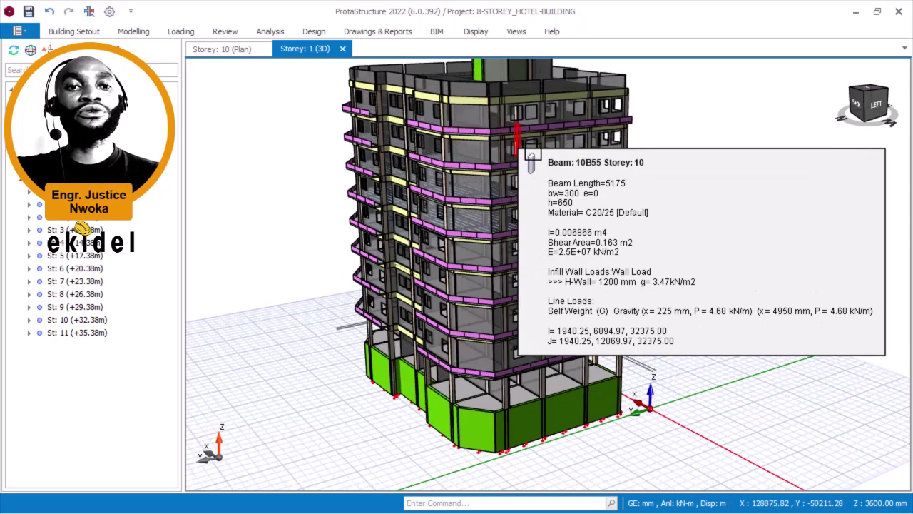
middle_click_drag(535, 155, 520, 176, "shift")
mouse_move(537, 177)
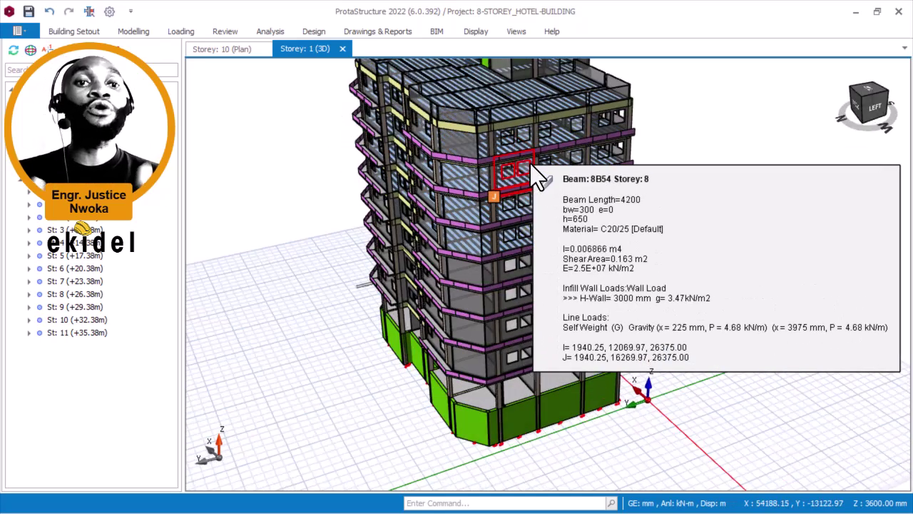
middle_click_drag(438, 170, 430, 244)
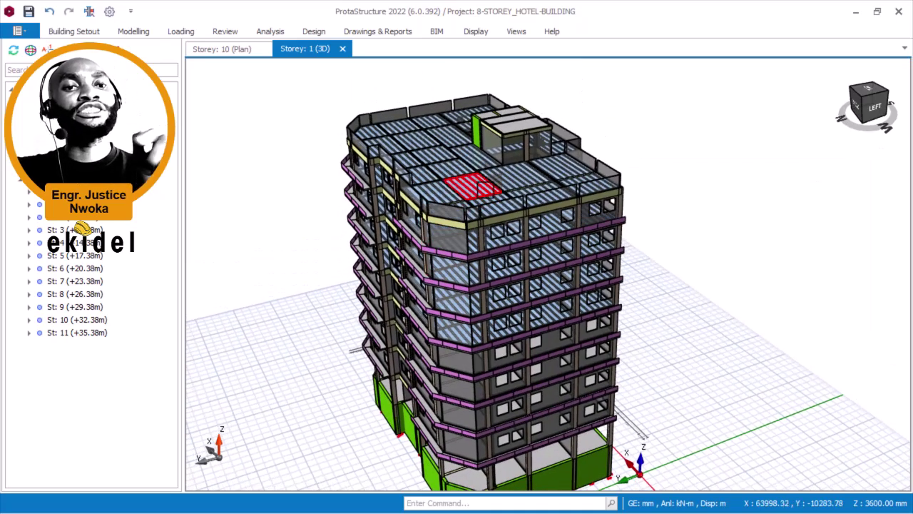
scroll(524, 152, "down", 1)
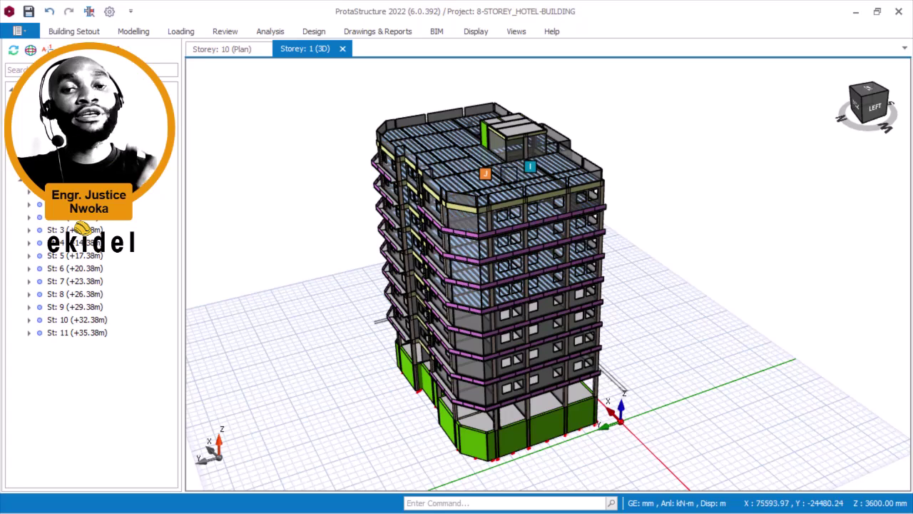
scroll(564, 150, "up", 1)
mouse_move(564, 146)
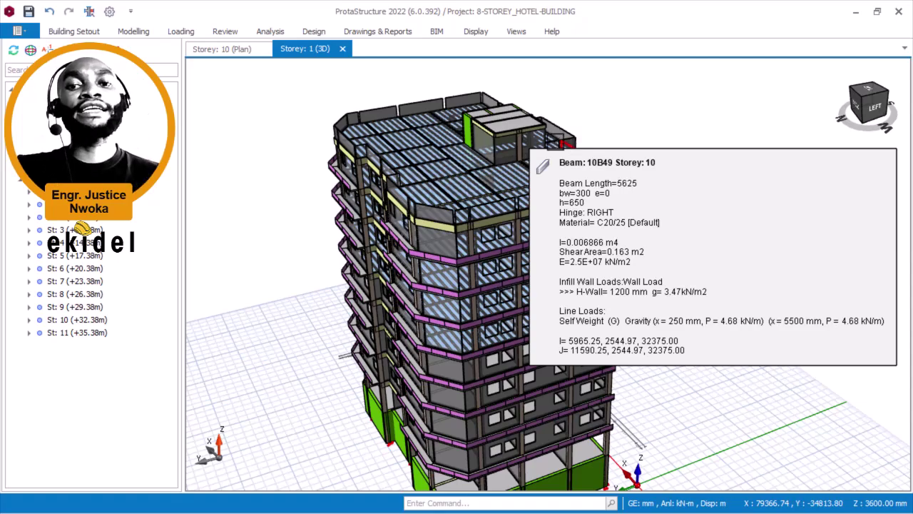
scroll(491, 163, "down", 1)
middle_click_drag(468, 221, 512, 195)
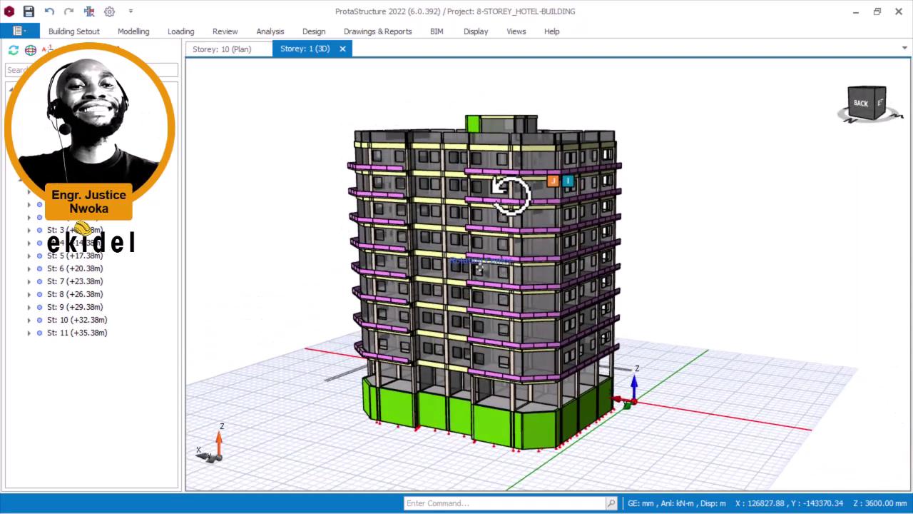
Step: Inspect the middle storeys' facade, checking the line load on the storey 7 slab edge and the corner beam on storey 5
scroll(500, 300, "up", 3)
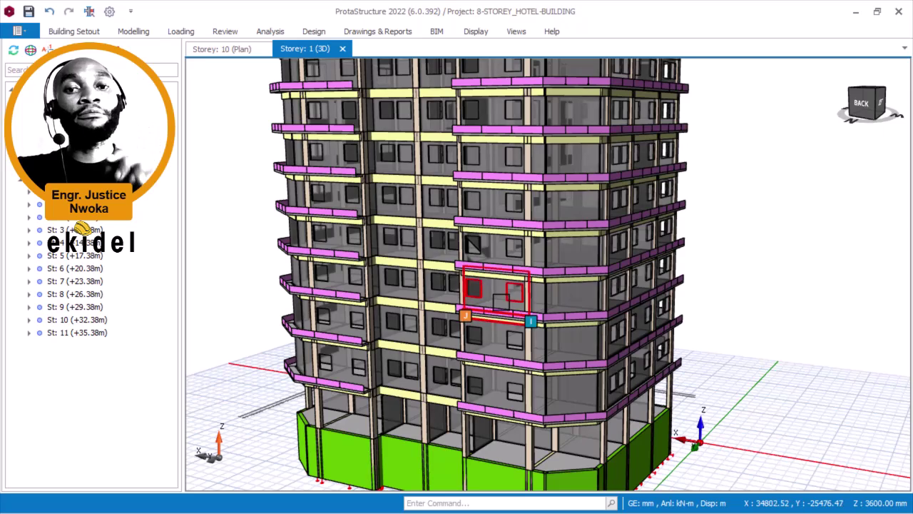
scroll(499, 299, "down", 2)
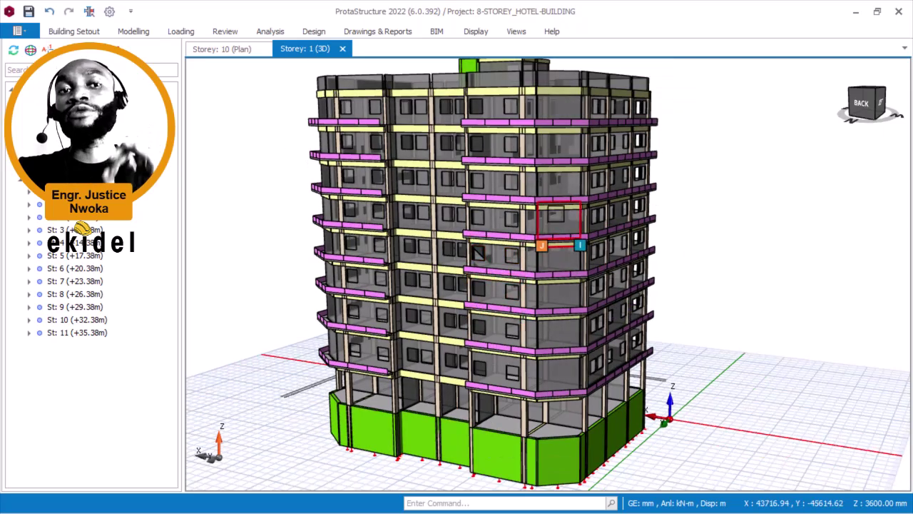
mouse_move(554, 214)
middle_mouse_down()
mouse_move(535, 238)
mouse_move(542, 219)
middle_mouse_up()
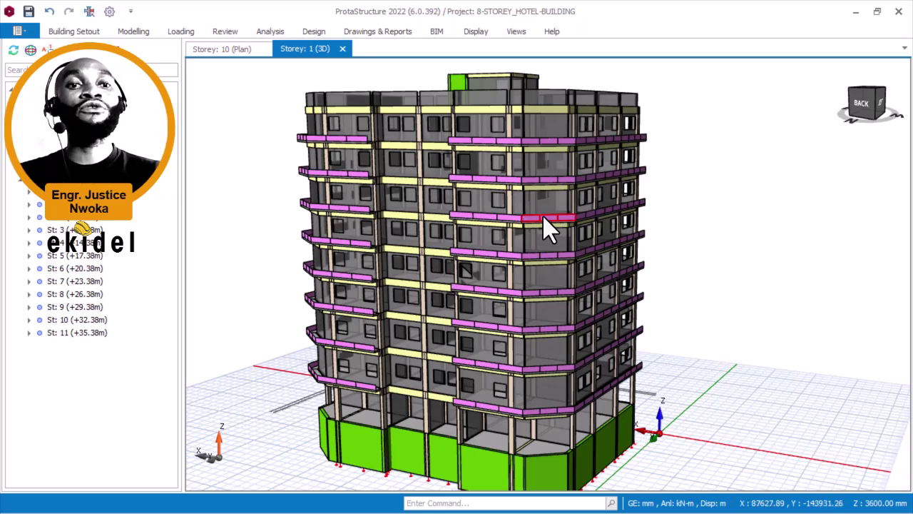
mouse_move(544, 218)
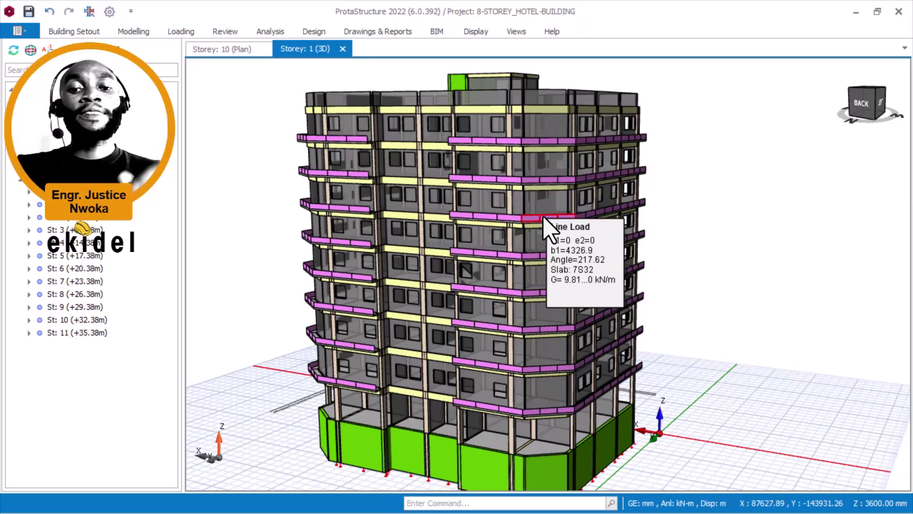
middle_click_drag(506, 238, 514, 175)
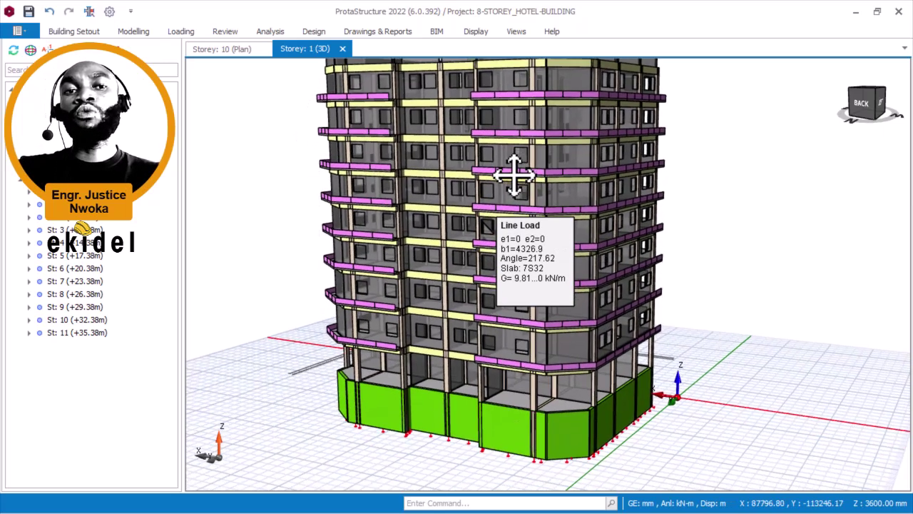
middle_click_drag(518, 239, 478, 234, "shift")
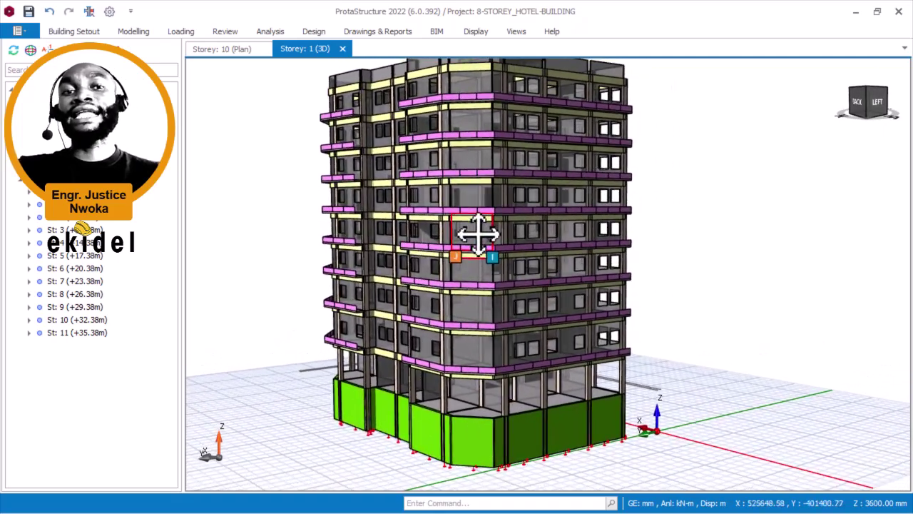
mouse_move(483, 248)
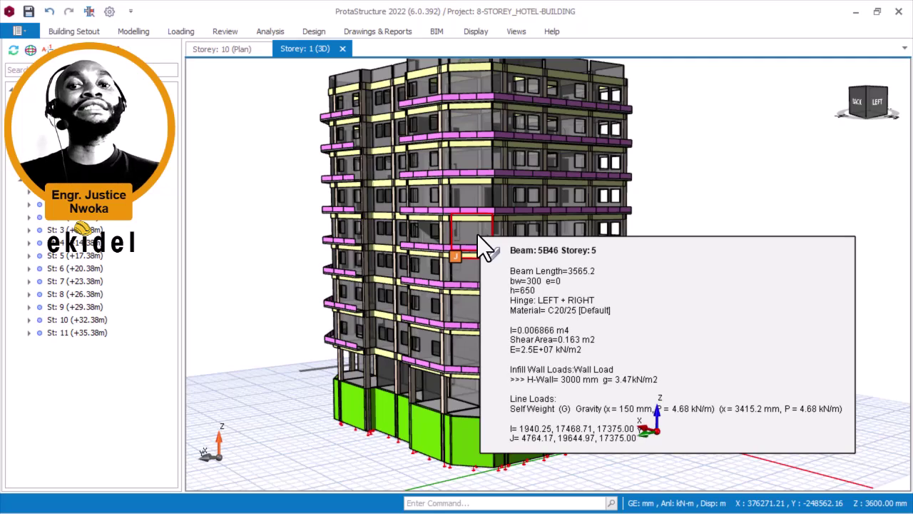
middle_click_drag(540, 249, 576, 269)
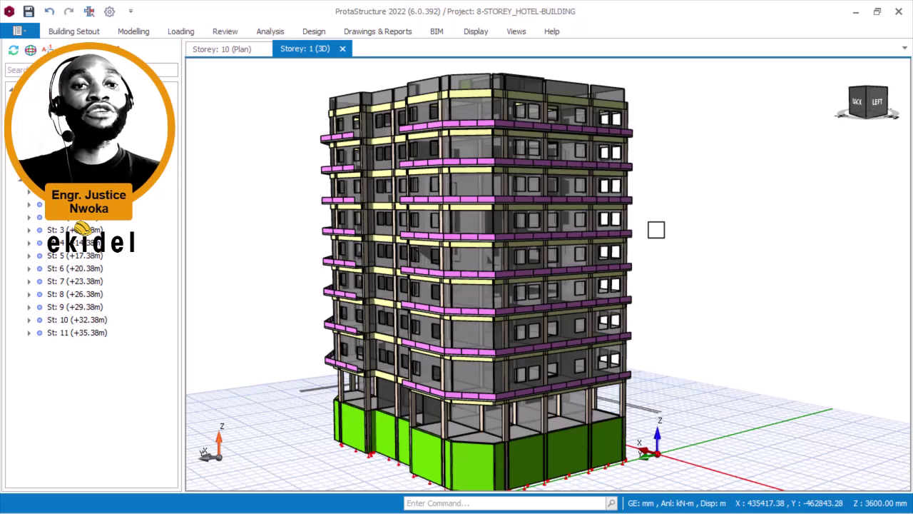
Step: Review the whole building from several angles, checking a storey 8 beam and the ribbed slab at roof level
scroll(428, 197, "down", 1)
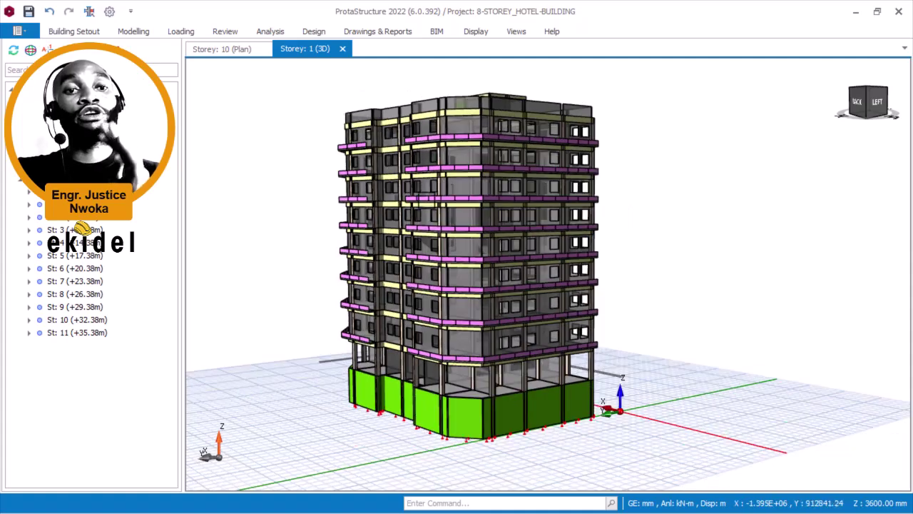
middle_click_drag(423, 226, 459, 254)
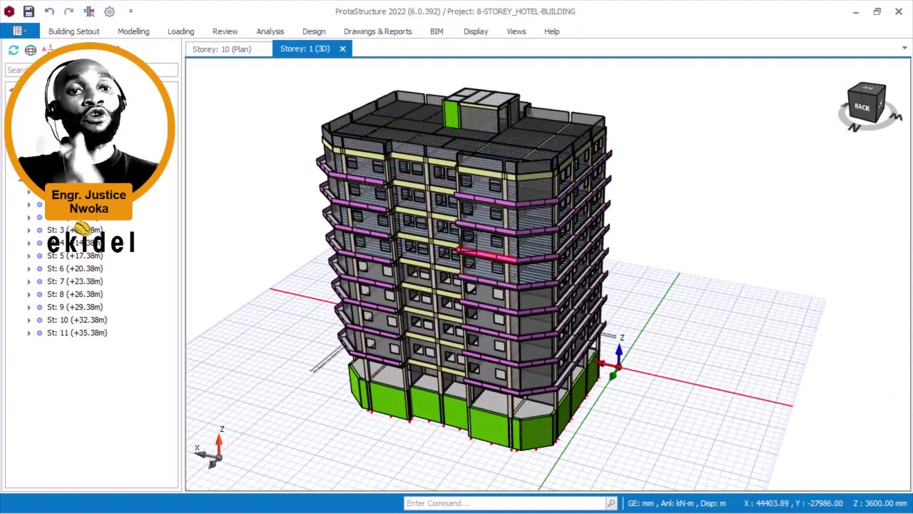
scroll(459, 254, "up", 2)
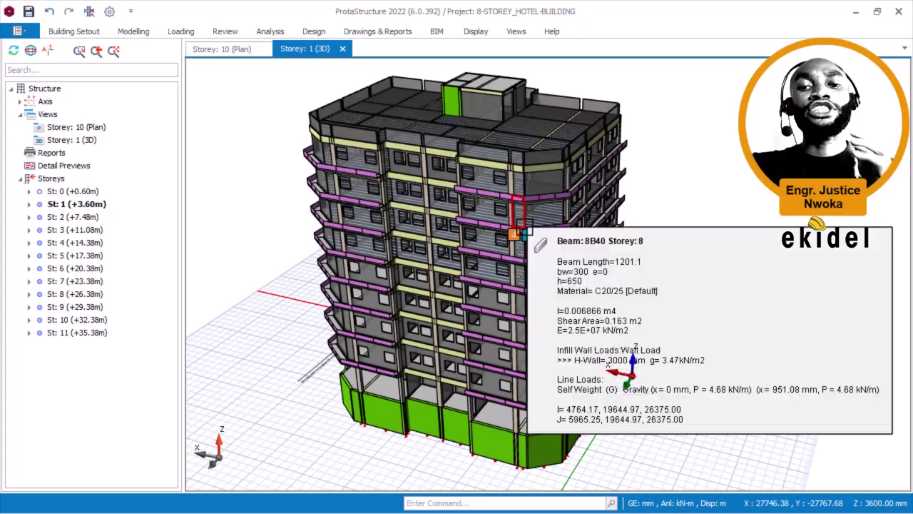
scroll(511, 251, "up", 2)
middle_click_drag(489, 287, 480, 247)
scroll(509, 187, "down", 1)
scroll(479, 247, "down", 1)
middle_click_drag(499, 214, 489, 234)
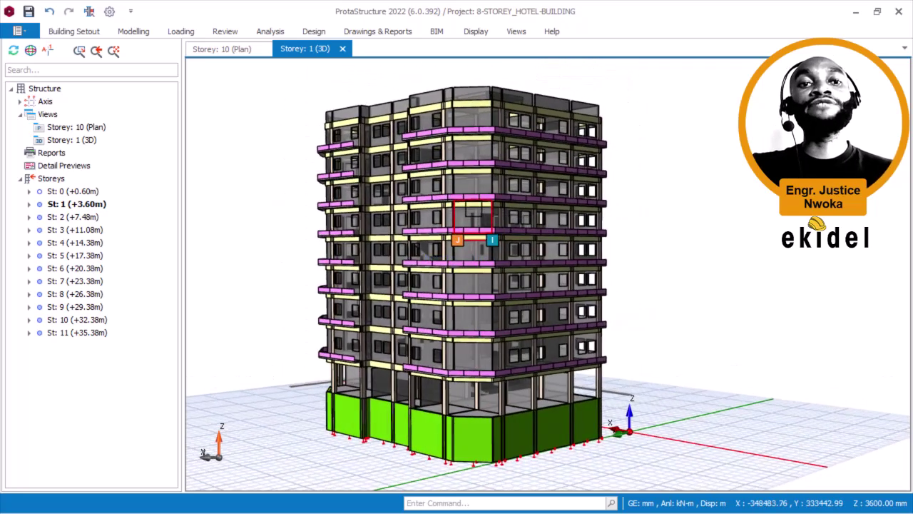
middle_click_drag(491, 117, 563, 179)
scroll(500, 114, "up", 2)
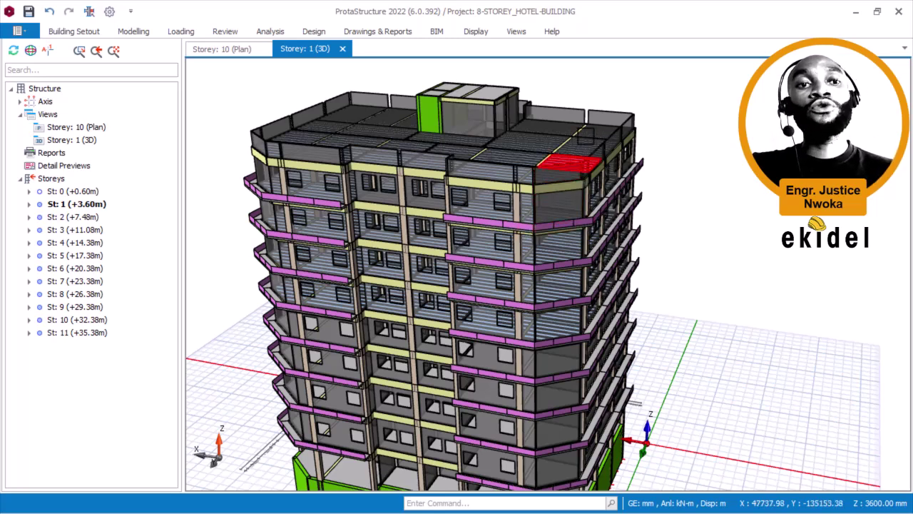
scroll(589, 136, "down", 2)
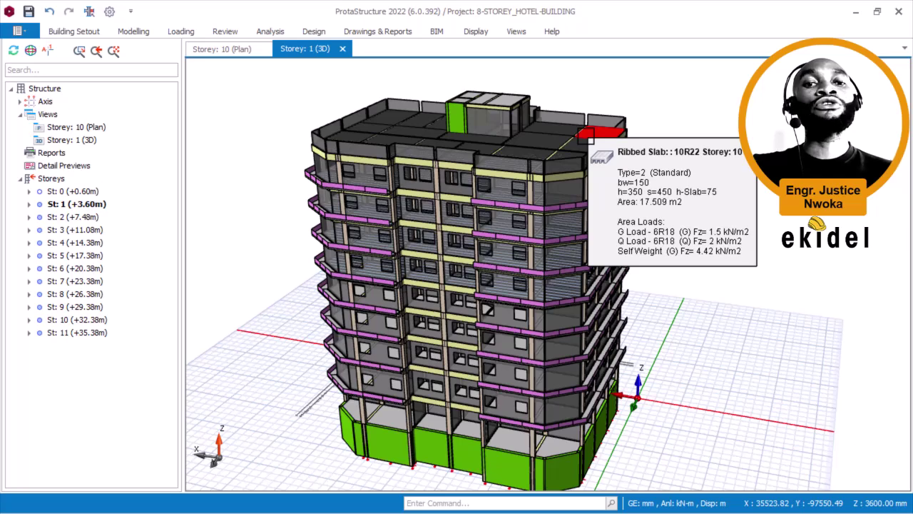
Step: Examine the base of the building, including the storey 1 slab, the perimeter walls and their supports
mouse_move(436, 311)
middle_mouse_down()
mouse_move(421, 275)
mouse_move(425, 310)
middle_mouse_up()
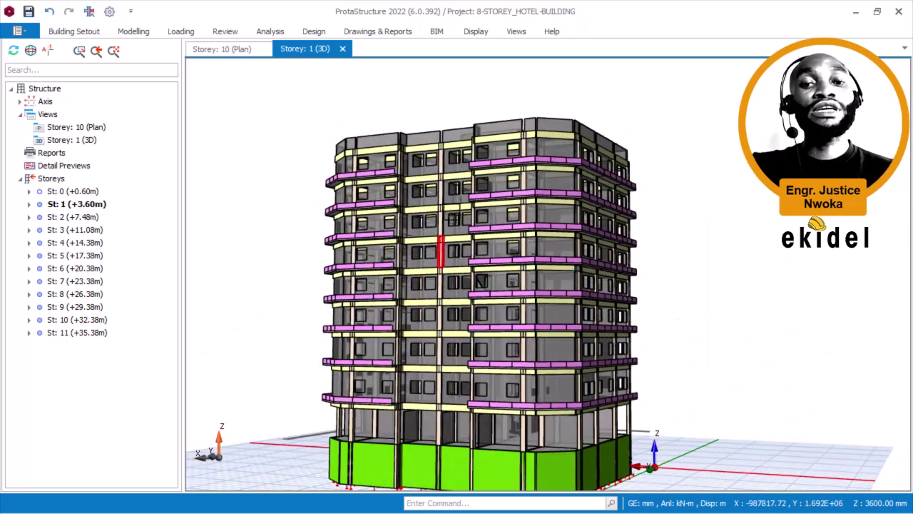
middle_click_drag(440, 250, 453, 179)
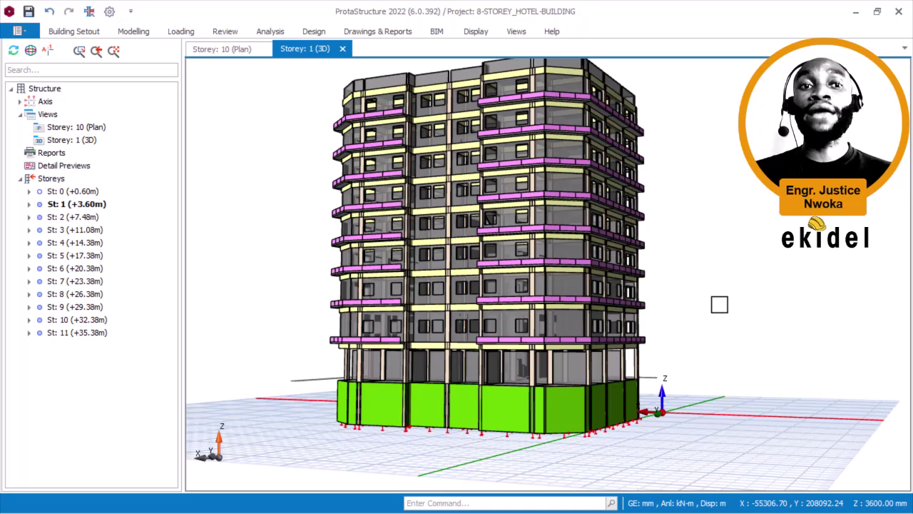
middle_click_drag(637, 297, 595, 326)
scroll(531, 413, "up", 3)
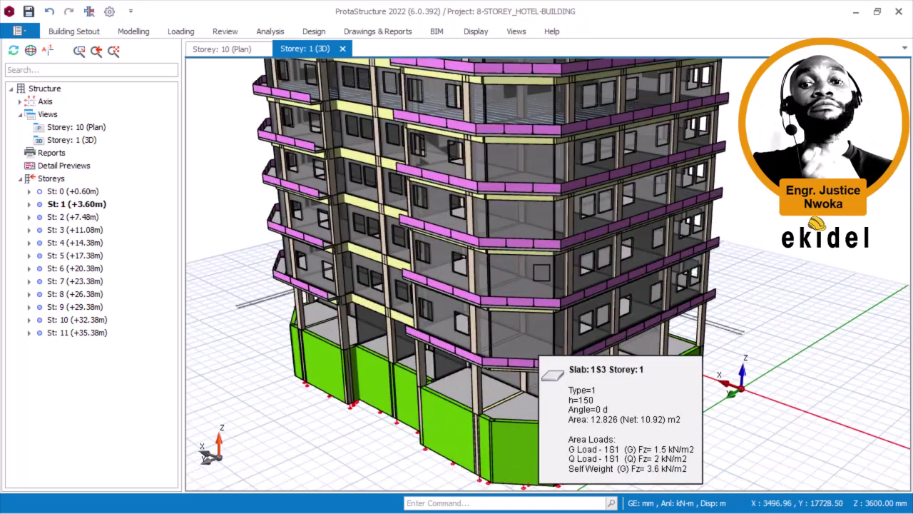
mouse_move(547, 249)
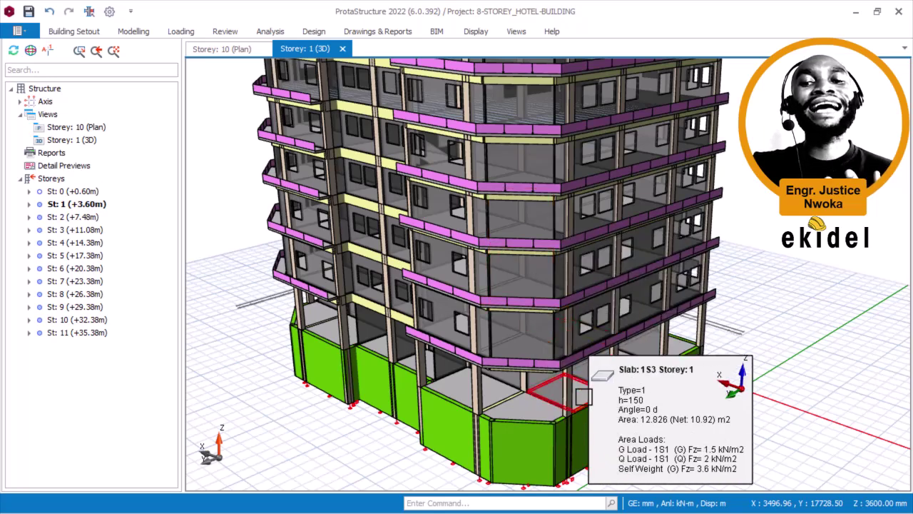
middle_click_drag(592, 363, 552, 350)
scroll(522, 406, "up", 3)
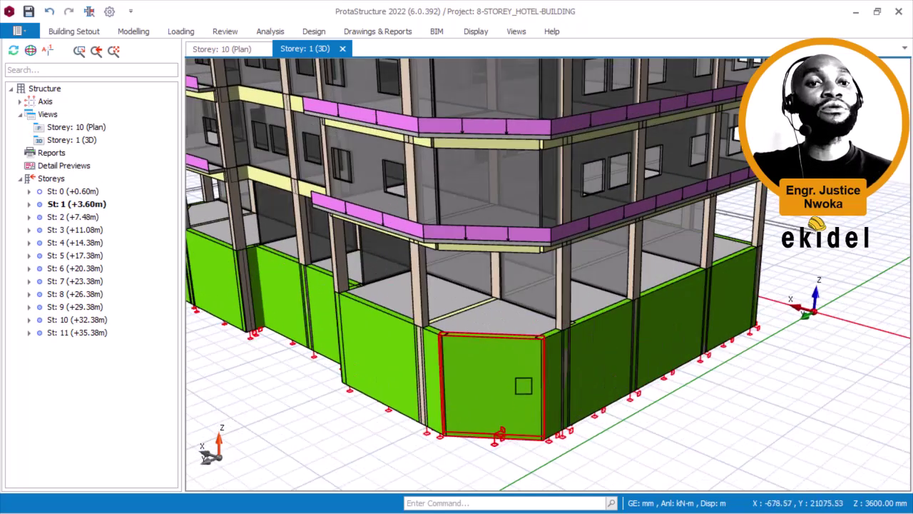
Step: Review the building from the base up to the roof edge, checking the properties of a storey 1 beam
scroll(546, 362, "down", 3)
middle_click_drag(564, 312, 571, 364)
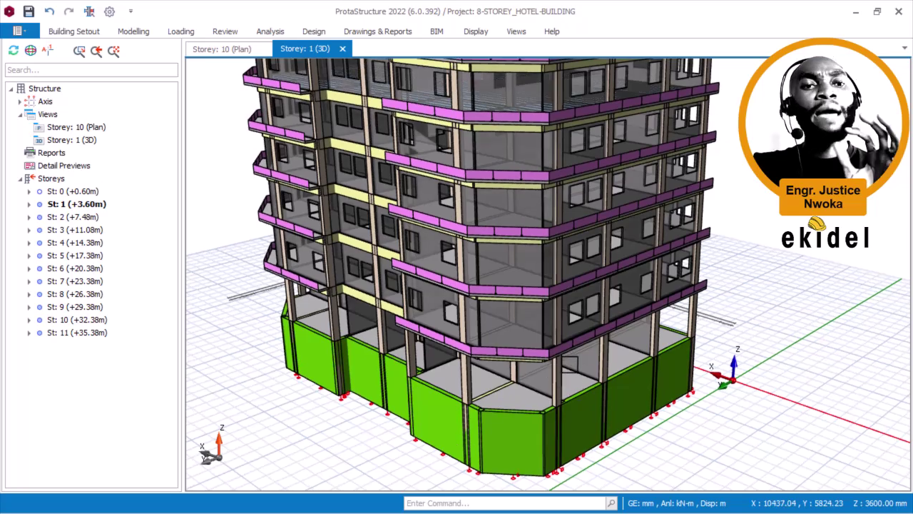
mouse_move(570, 363)
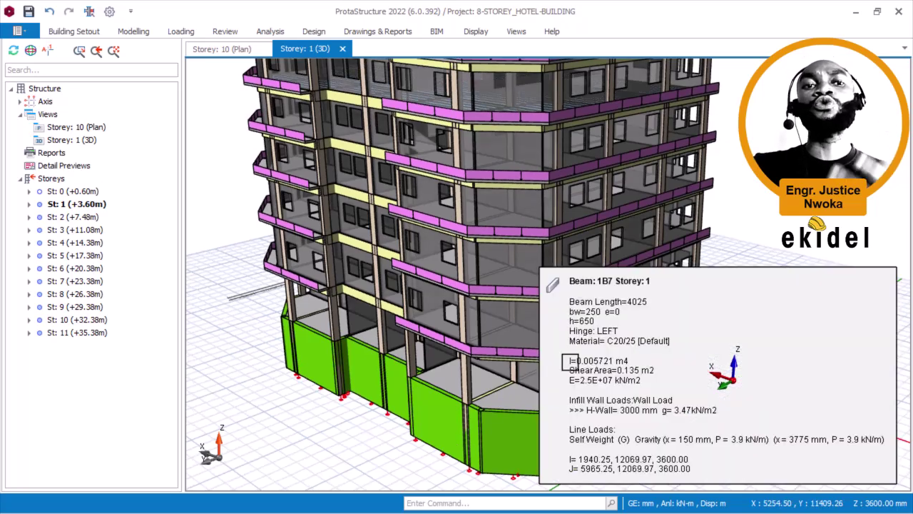
scroll(739, 266, "up", 2)
middle_click_drag(738, 271, 739, 283)
scroll(739, 255, "down", 2)
middle_click_drag(729, 249, 671, 271)
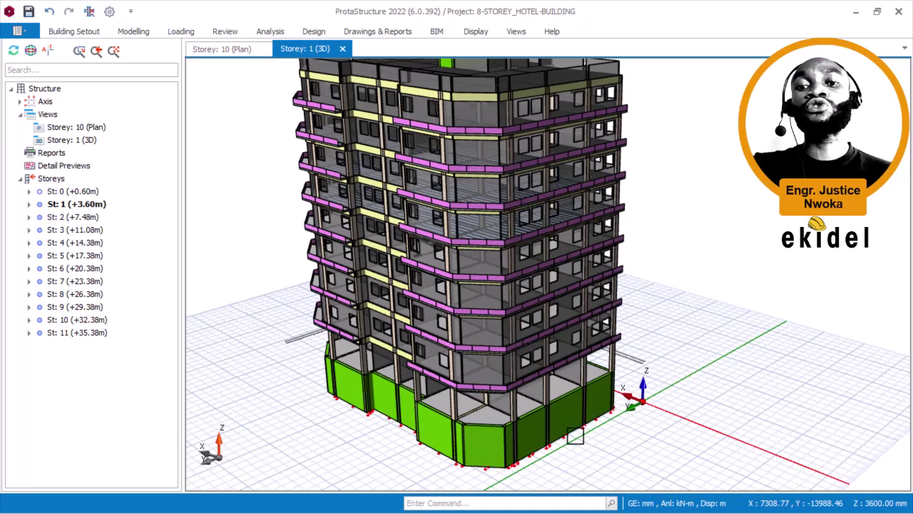
Step: Examine the storey 1 perimeter walls around the chamfered corner, checking the properties of the wall nearest the origin
scroll(577, 393, "up", 4)
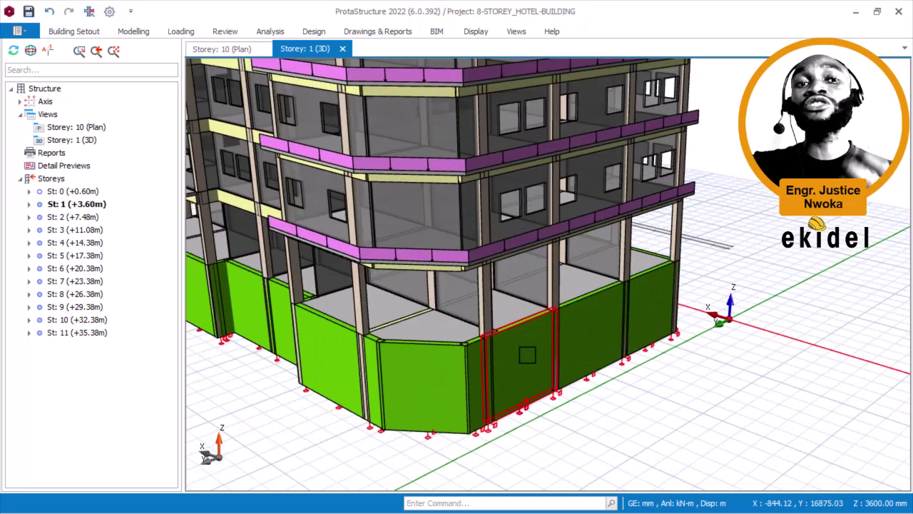
scroll(589, 342, "down", 1)
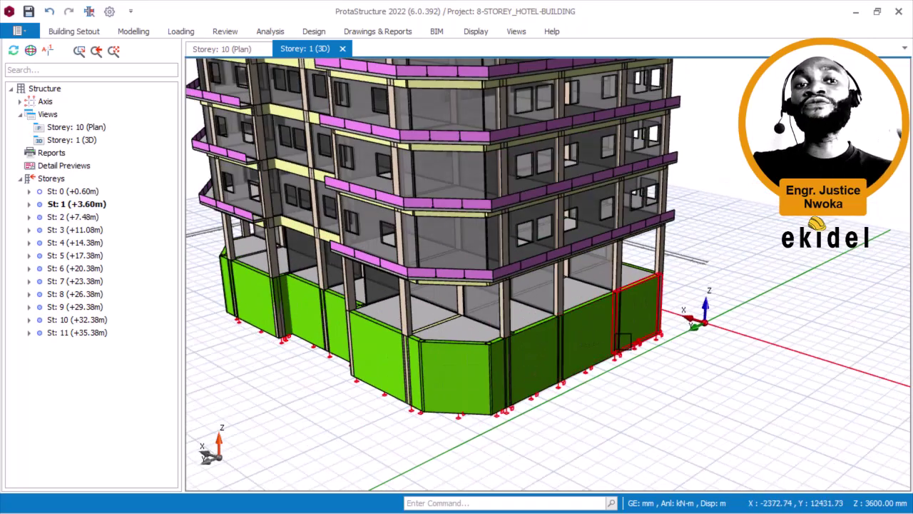
mouse_move(622, 340)
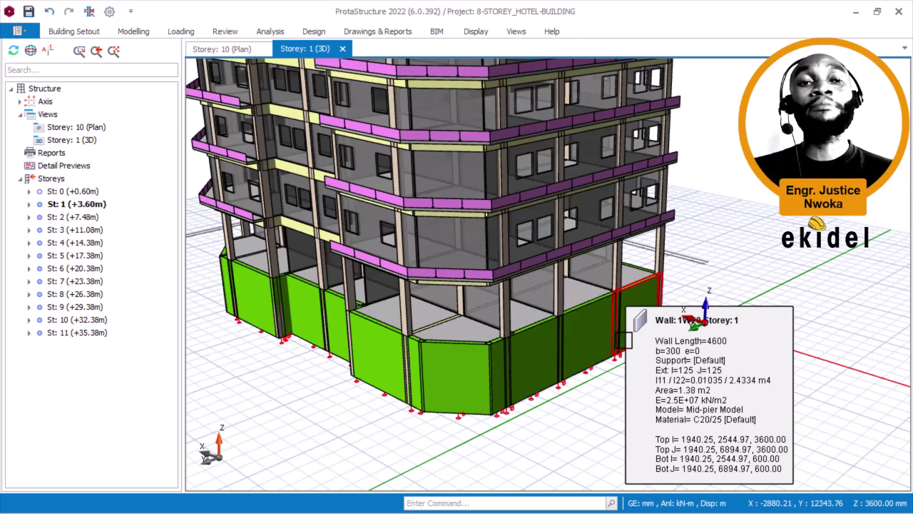
scroll(567, 342, "down", 1)
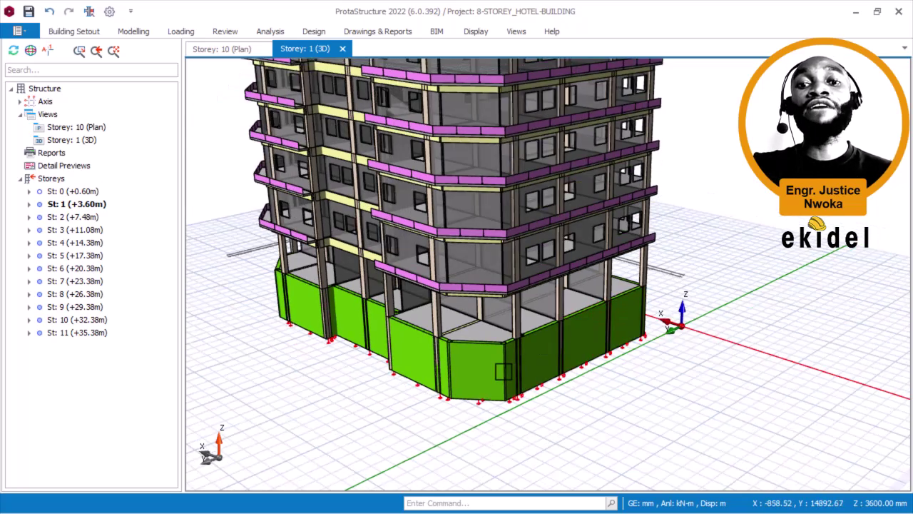
scroll(508, 370, "up", 1)
middle_click_drag(575, 330, 576, 361)
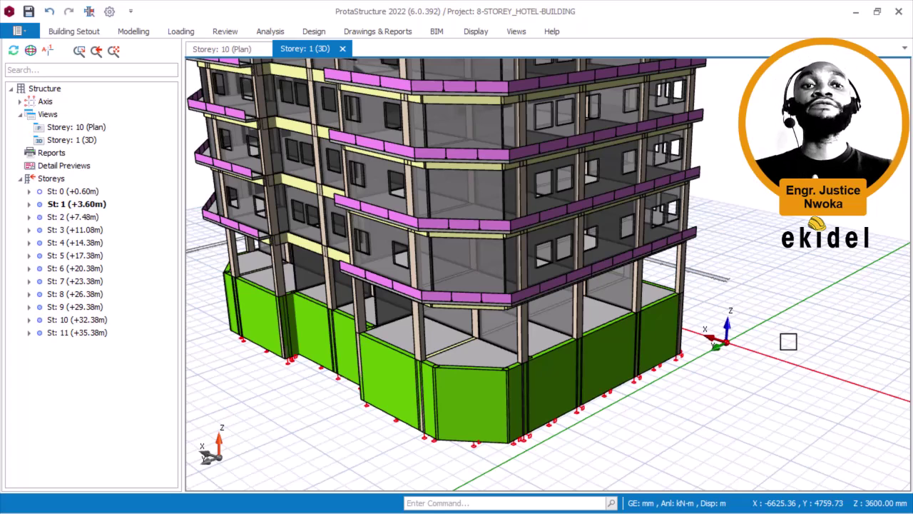
Step: Review the full height of the building from the base walls to the roof parapet and stair core
scroll(742, 342, "down", 3)
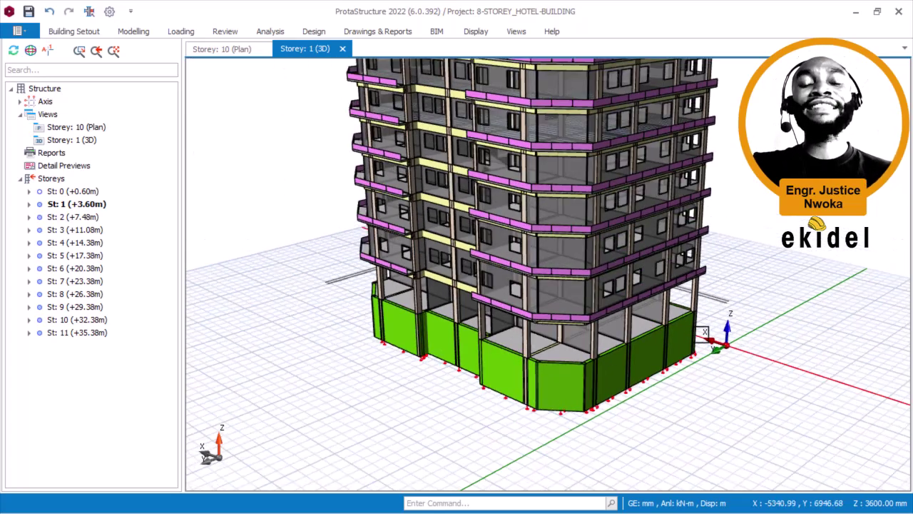
middle_click_drag(718, 262, 647, 362)
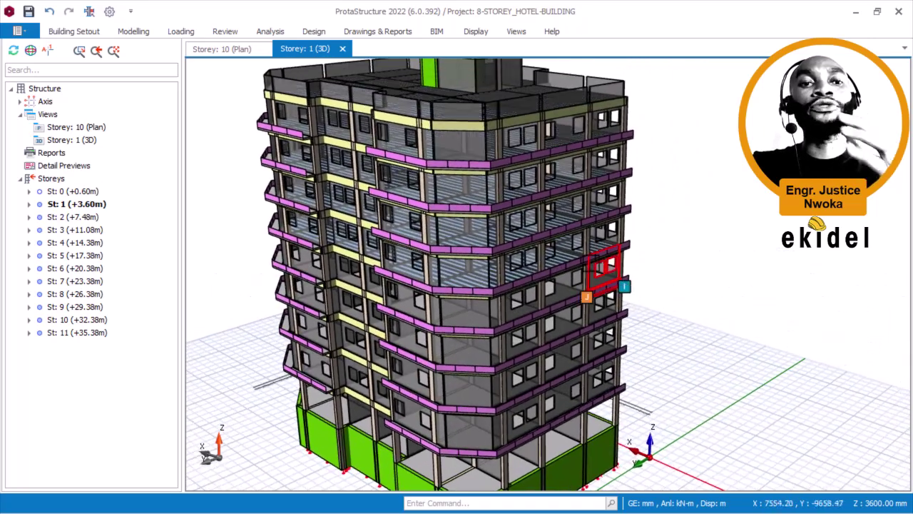
scroll(604, 271, "down", 1)
middle_click_drag(596, 263, 602, 288)
scroll(606, 286, "down", 1)
middle_click_drag(571, 236, 567, 193)
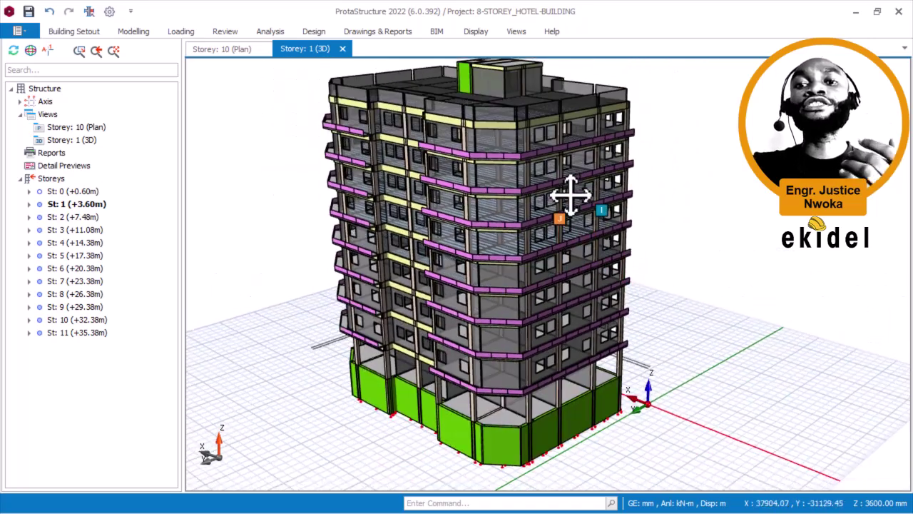
mouse_move(679, 204)
middle_mouse_down()
mouse_move(673, 224)
mouse_move(666, 212)
middle_mouse_up()
Step: Inspect the storey 1 perimeter walls beside the chamfered corner one by one, along with the column rising above them
scroll(630, 321, "up", 2)
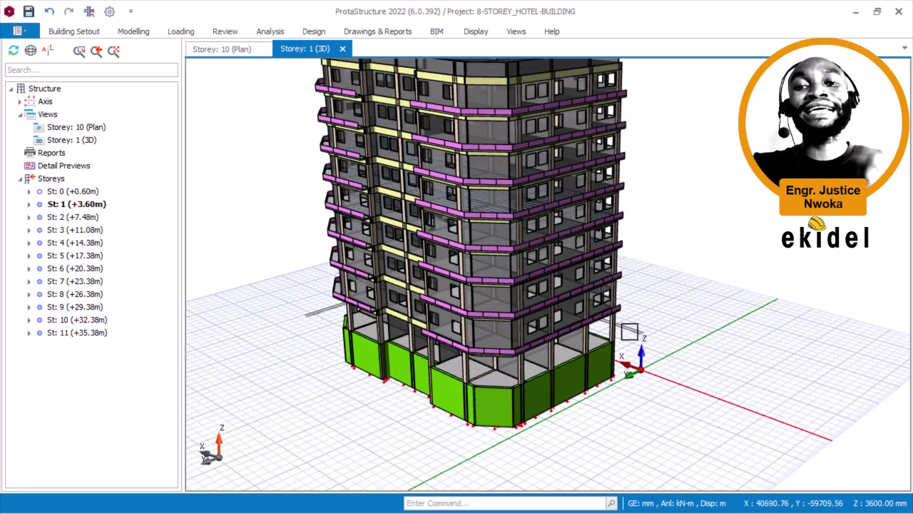
scroll(612, 369, "up", 2)
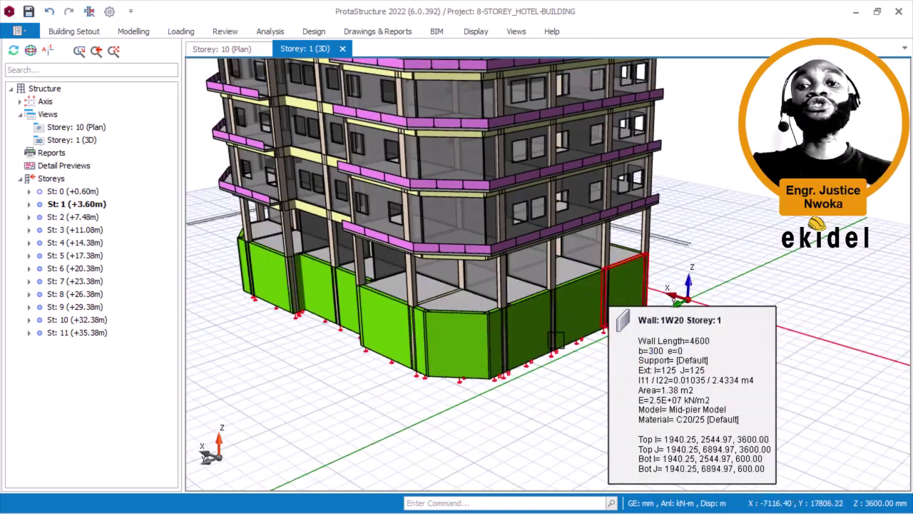
scroll(610, 309, "up", 2)
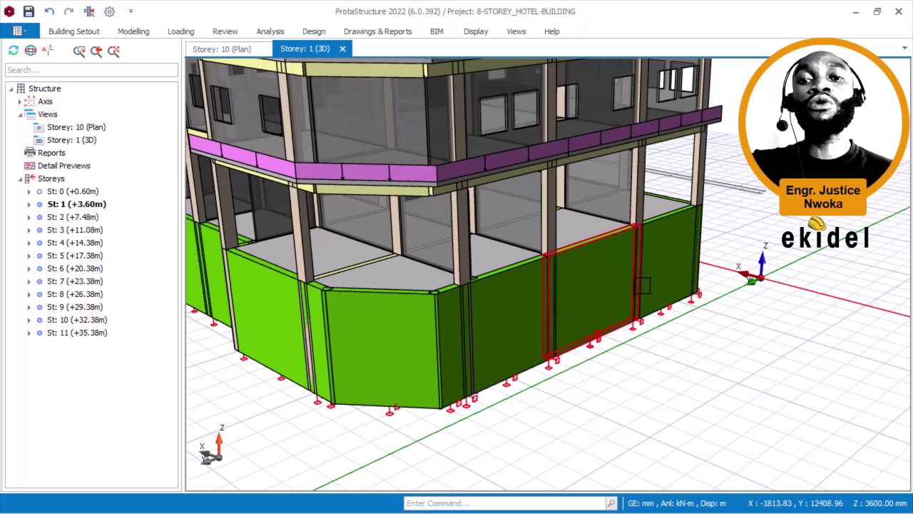
middle_click_drag(642, 282, 652, 310)
mouse_move(678, 281)
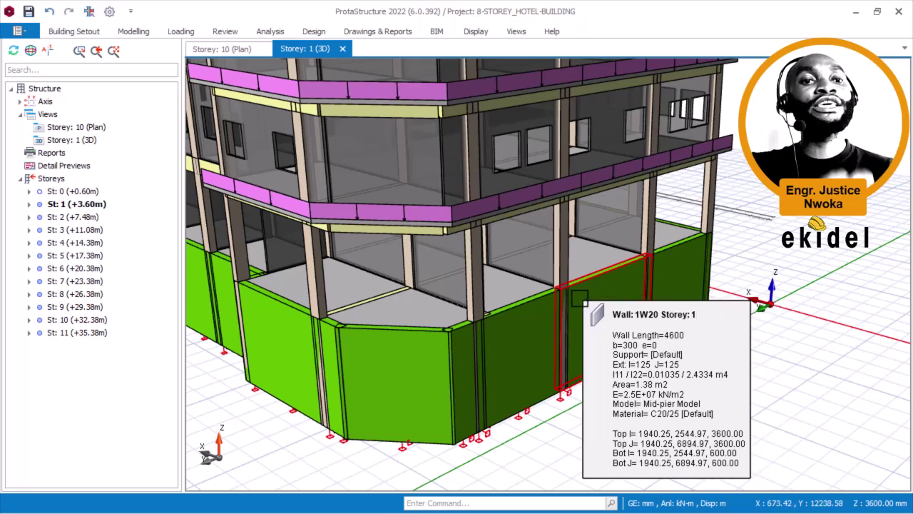
mouse_move(575, 294)
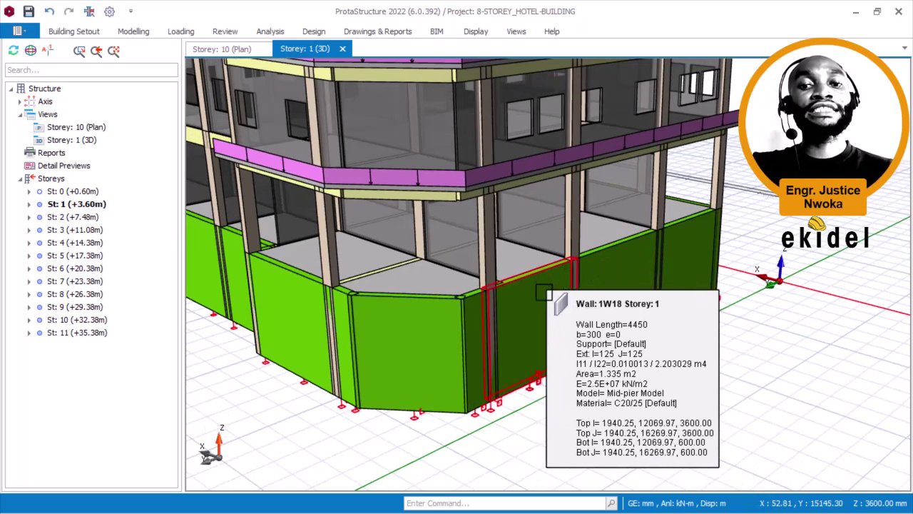
scroll(564, 285, "up", 3)
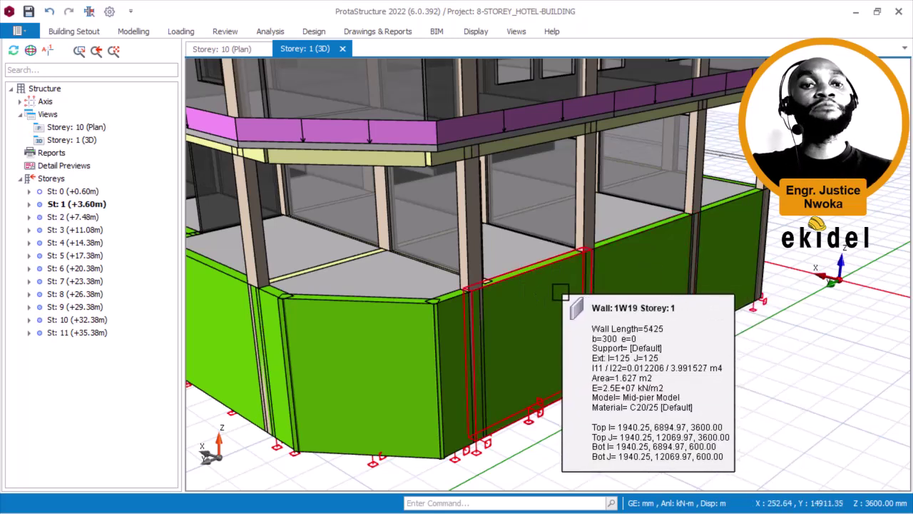
mouse_move(622, 275)
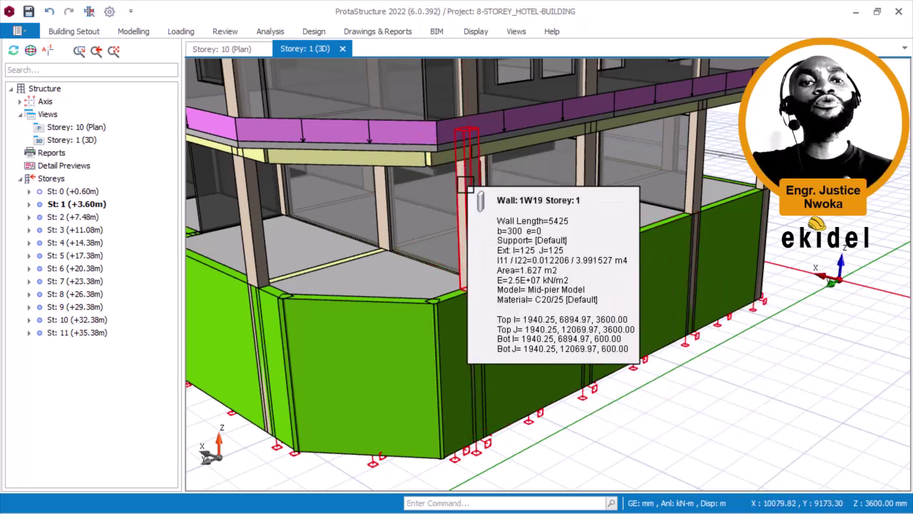
mouse_move(462, 184)
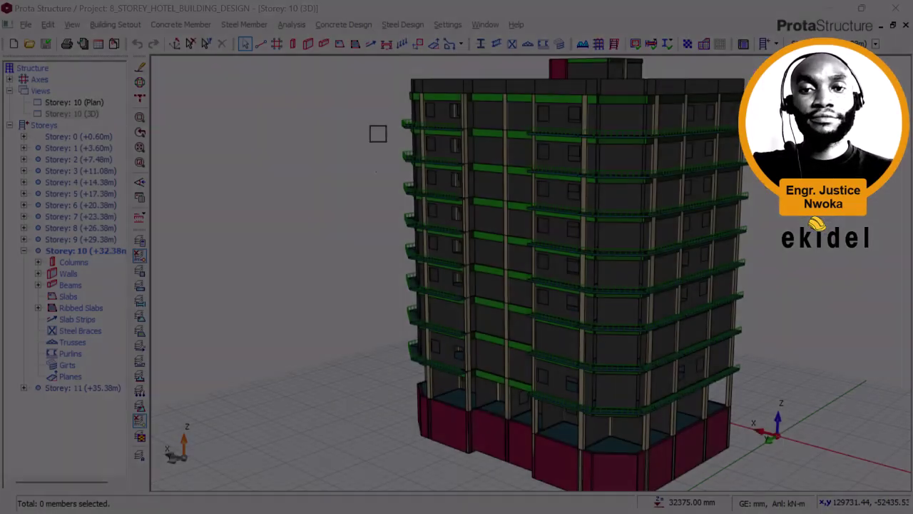
Step: Review the 8_STOREY_HOTEL_BUILDING_DESIGN model in 3D, orbiting around the tower to see its different facades
scroll(367, 218, "down", 1)
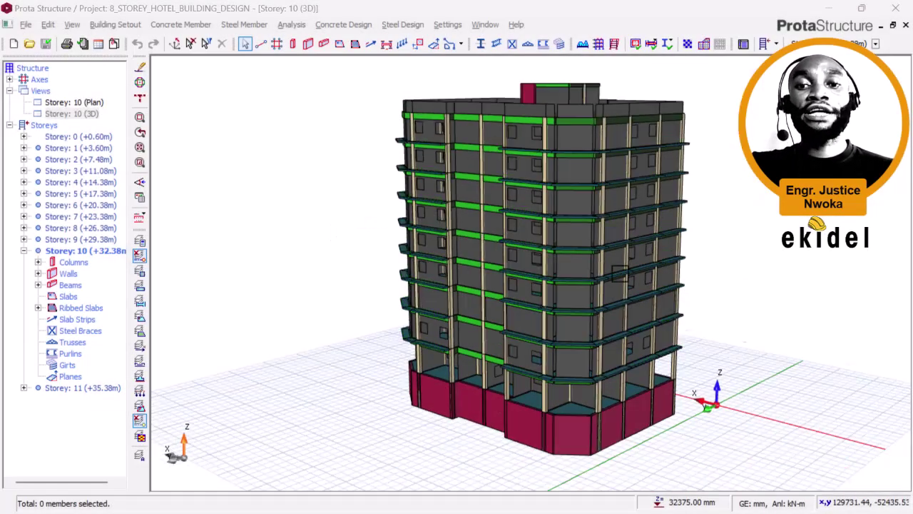
scroll(601, 262, "down", 1)
scroll(620, 343, "up", 2)
mouse_move(550, 302)
middle_mouse_down()
mouse_move(498, 292)
mouse_move(481, 296)
mouse_move(529, 314)
mouse_move(459, 322)
middle_mouse_up()
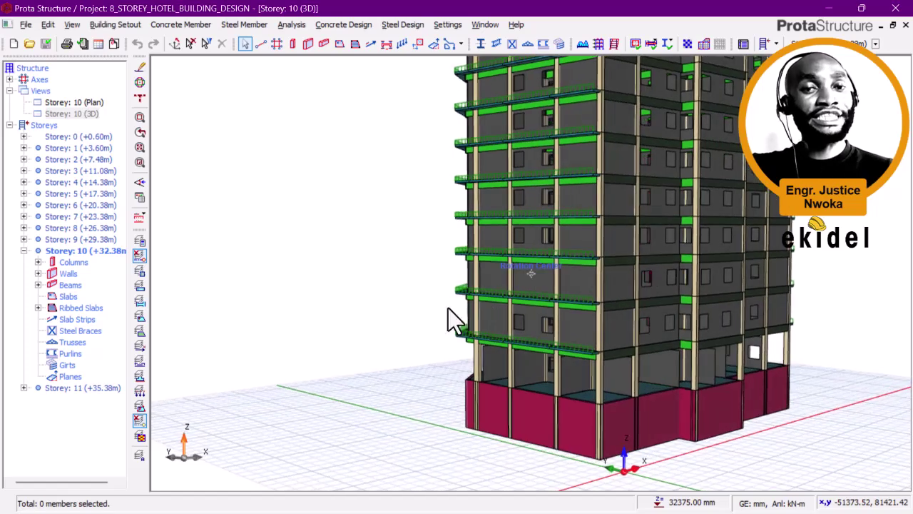
mouse_move(434, 289)
middle_mouse_down()
mouse_move(625, 202)
mouse_move(497, 207)
middle_mouse_up()
middle_click_drag(476, 269, 440, 306)
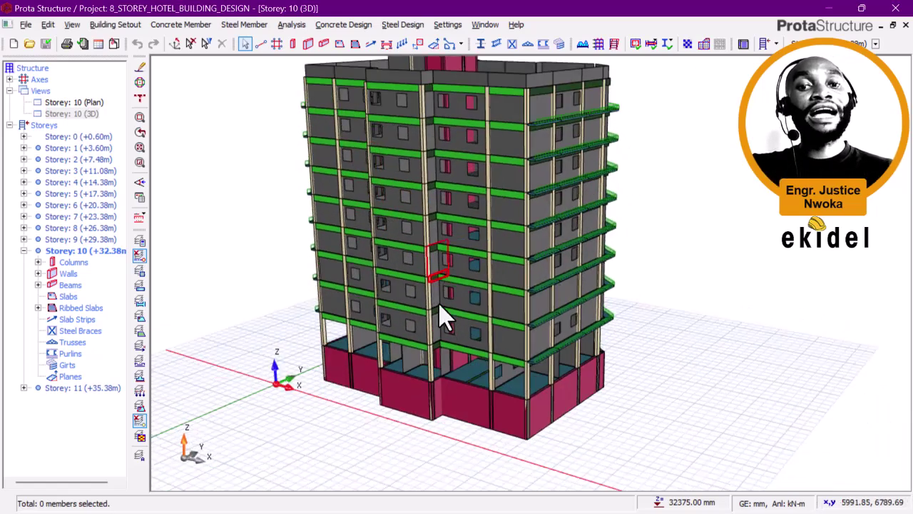
Step: Inspect the facade with the recessed bay, checking the storey 6 edge beams and their infill wall loads
scroll(451, 362, "up", 2)
middle_click_drag(472, 342, 457, 401)
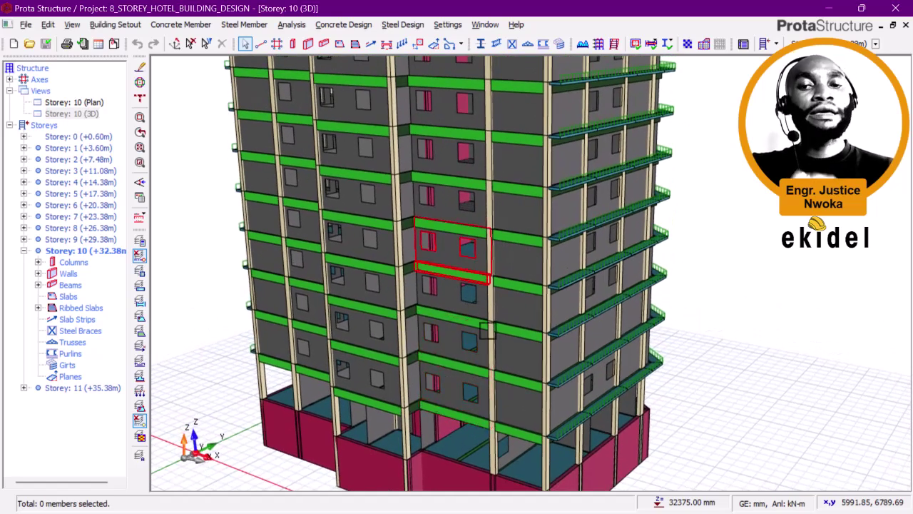
middle_click_drag(499, 232, 503, 286)
scroll(503, 282, "down", 3)
mouse_move(499, 256)
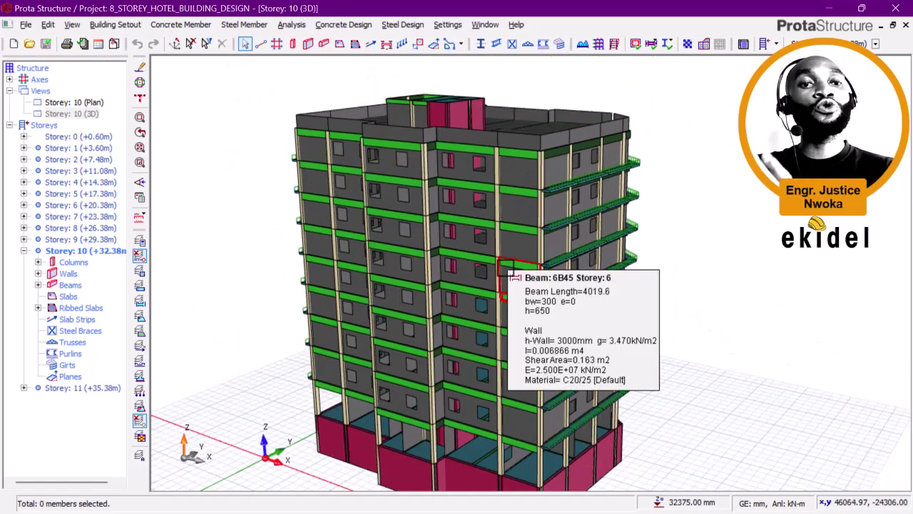
middle_click_drag(503, 278, 498, 221)
mouse_move(494, 229)
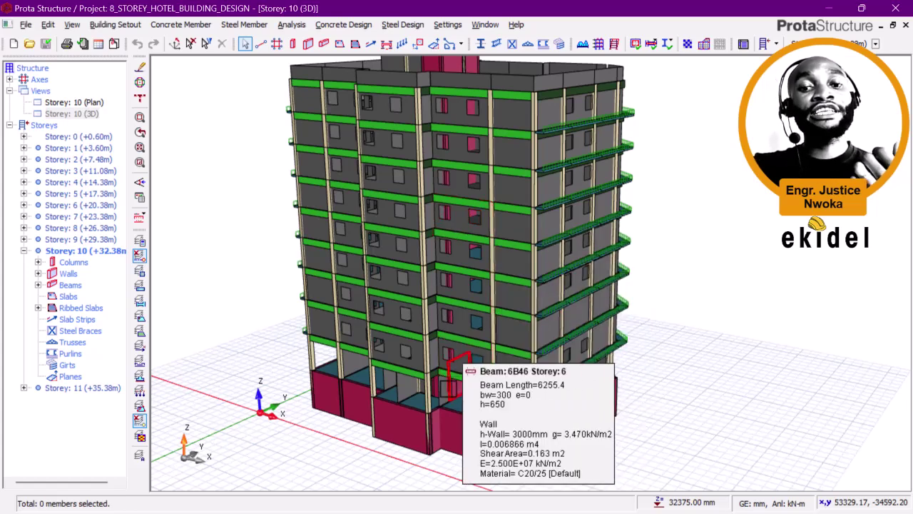
Step: Examine the base of the building closely, covering the storey 1 corner slab and the perimeter walls below it
scroll(442, 432, "up", 1)
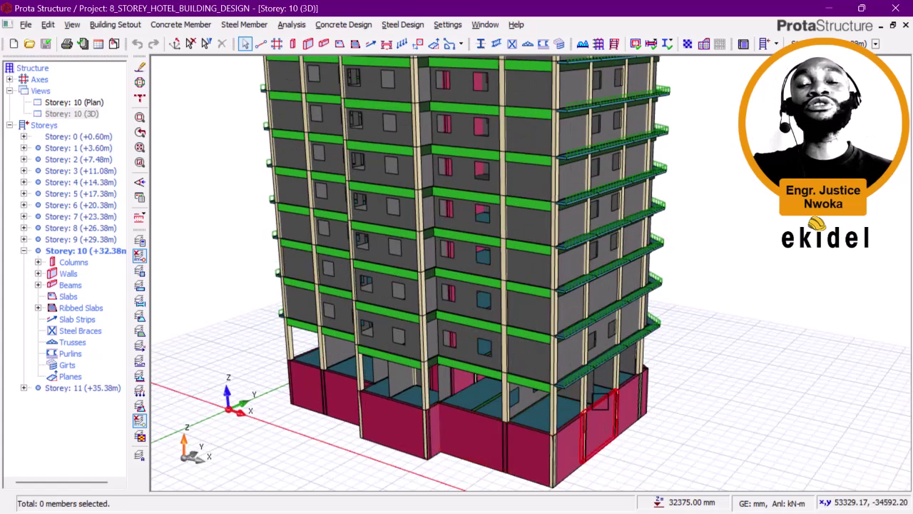
scroll(610, 385, "up", 1)
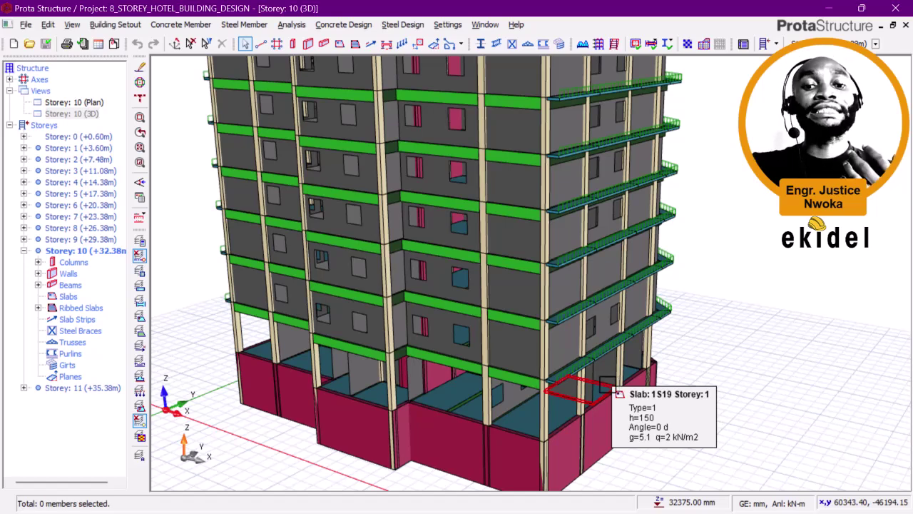
scroll(428, 428, "up", 1)
scroll(441, 404, "up", 1)
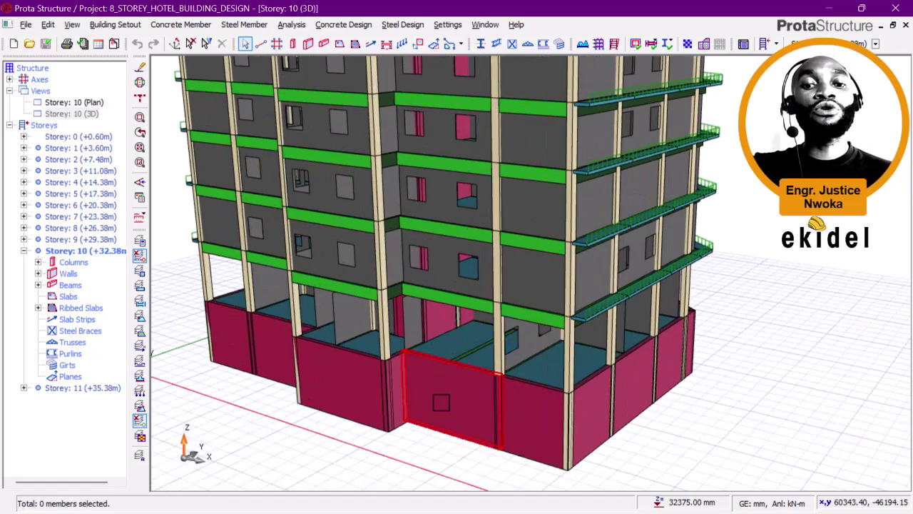
scroll(441, 403, "up", 2)
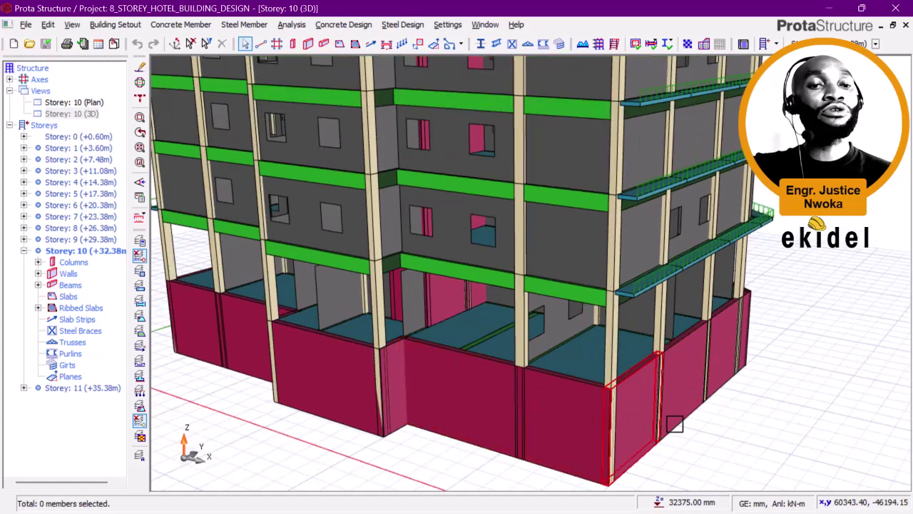
scroll(633, 417, "up", 1)
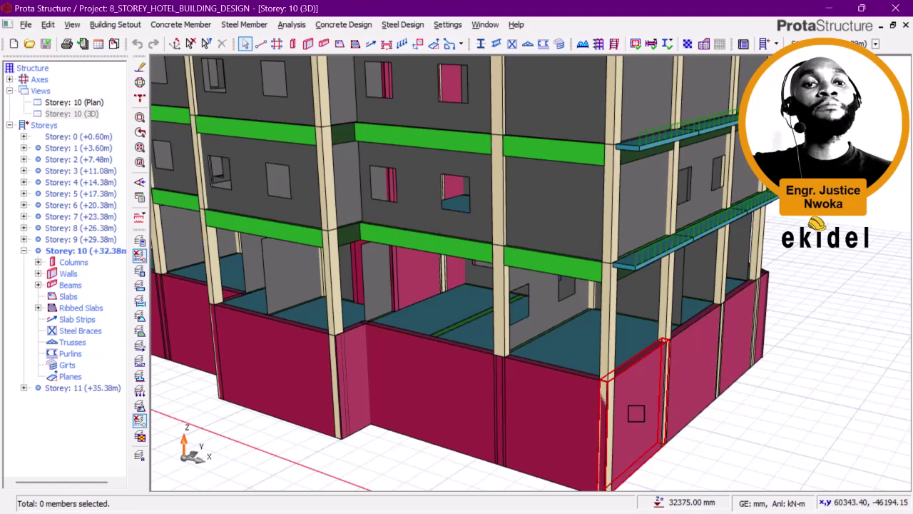
mouse_move(640, 410)
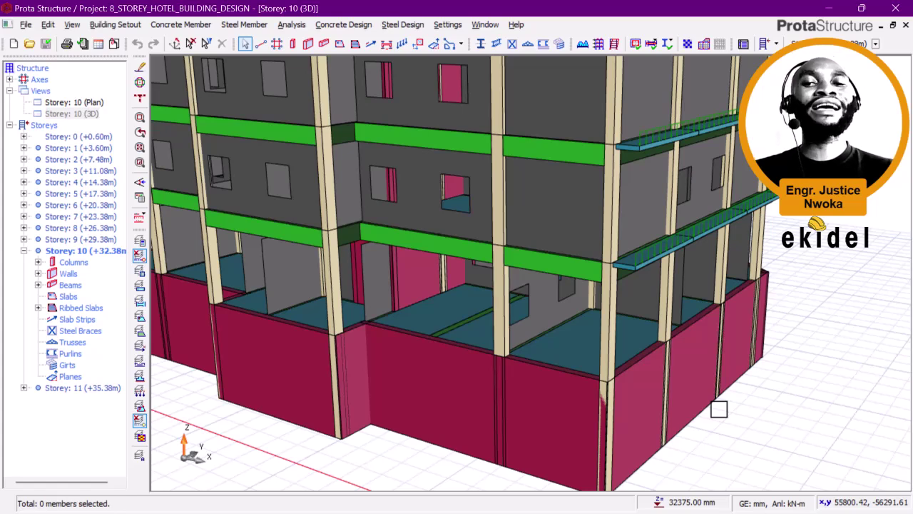
Step: Check the storey 2 corner beam and its wall load above the base, along with the corner slab below
scroll(656, 403, "down", 3)
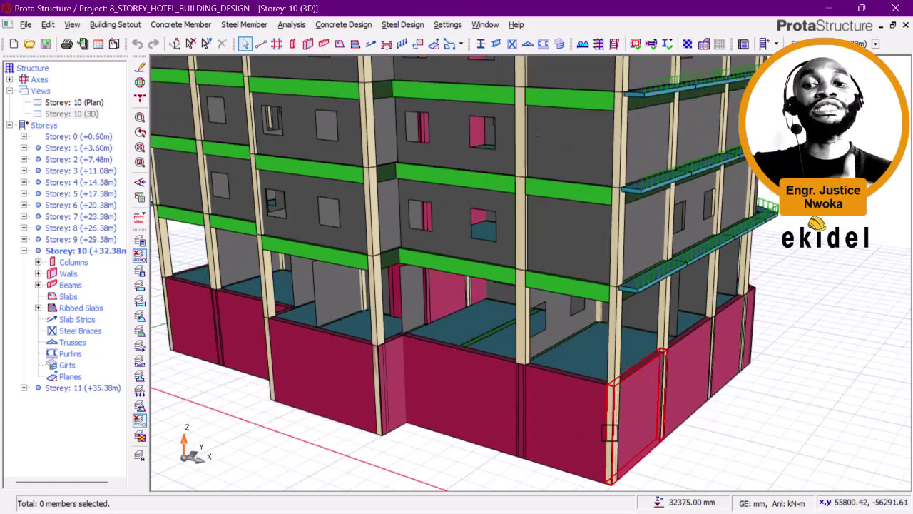
scroll(578, 353, "up", 1)
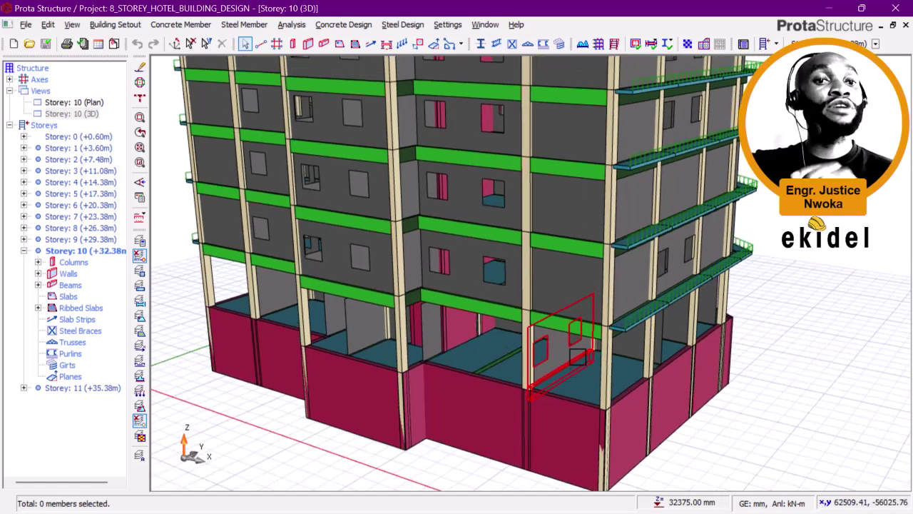
mouse_move(580, 338)
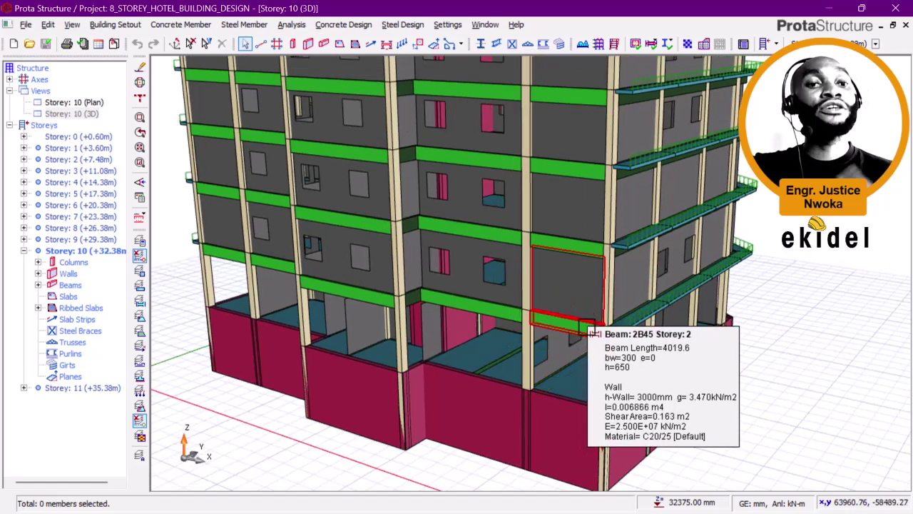
scroll(587, 328, "down", 1)
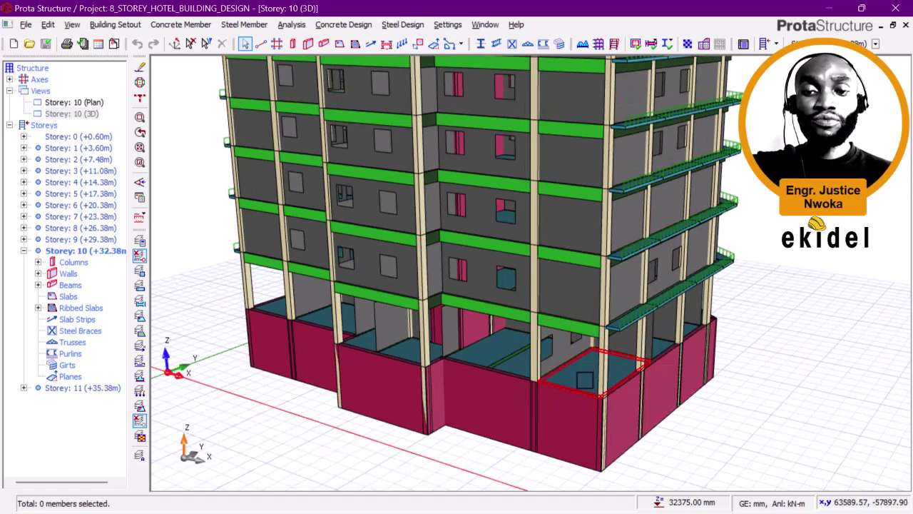
Step: Inspect the storey 1 perimeter walls at the base, from the side facade around to the chamfered corner
scroll(565, 336, "down", 1)
mouse_move(557, 316)
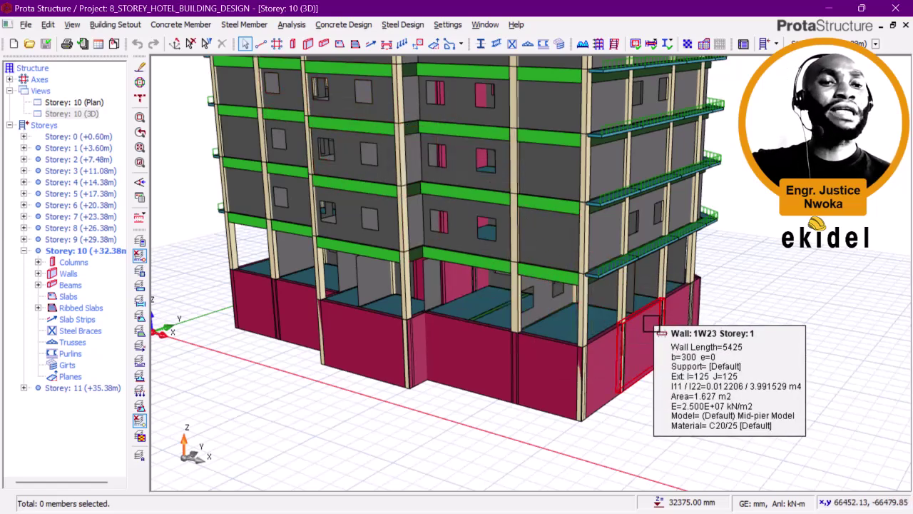
mouse_move(635, 235)
middle_mouse_down()
mouse_move(530, 274)
mouse_move(537, 266)
middle_mouse_up()
middle_click_drag(654, 260, 597, 258)
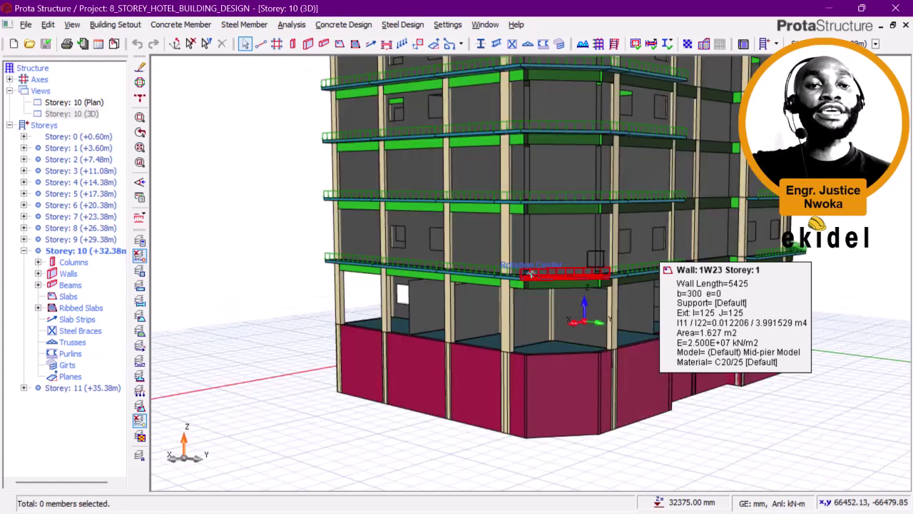
middle_click_drag(530, 273, 571, 264)
middle_click_drag(630, 231, 561, 273)
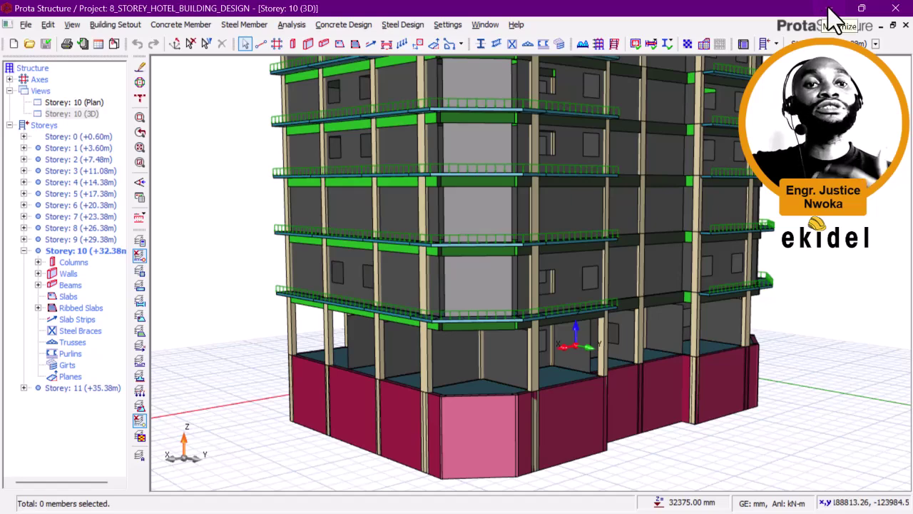
Step: Examine the base walls and the columns standing on them around the chamfered corner and along the recessed-bay facade
scroll(473, 247, "down", 1)
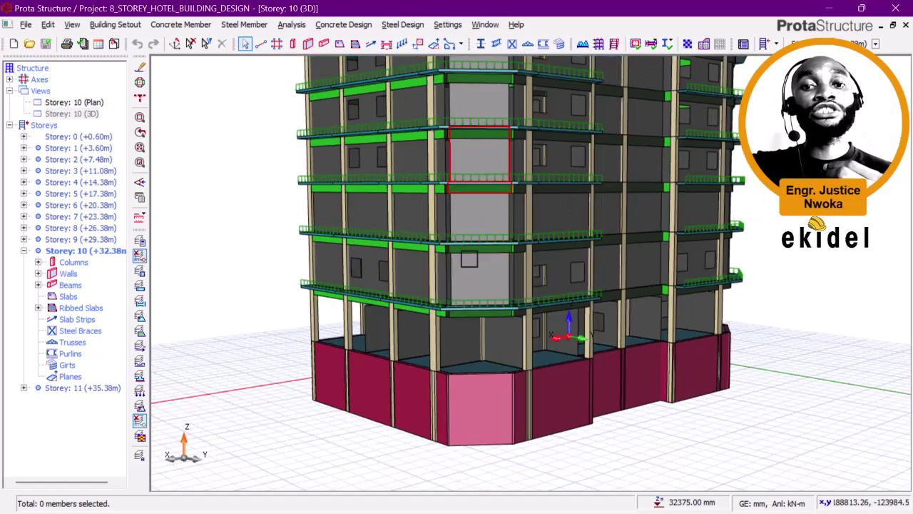
middle_click_drag(473, 247, 448, 305)
mouse_move(508, 208)
middle_mouse_down()
mouse_move(449, 210)
mouse_move(554, 187)
mouse_move(401, 142)
middle_mouse_up()
scroll(401, 142, "down", 2)
scroll(471, 420, "up", 2)
scroll(475, 408, "up", 1)
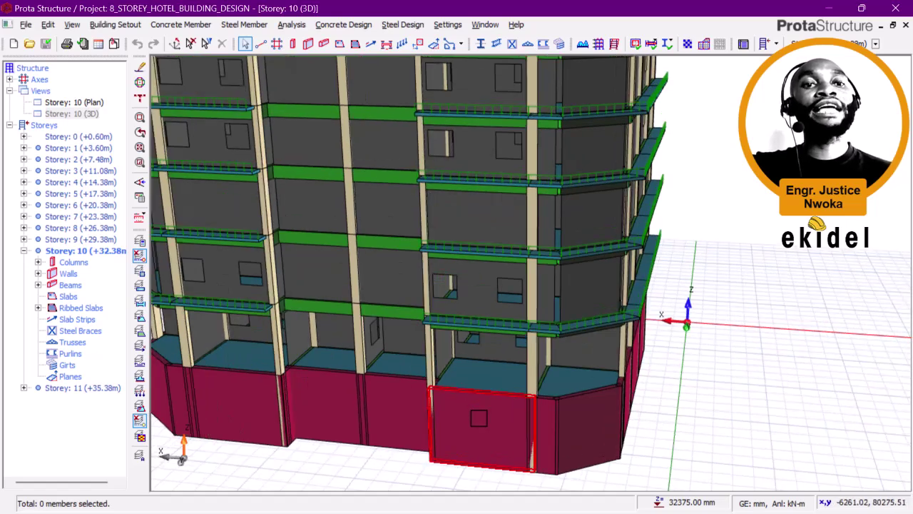
mouse_move(483, 406)
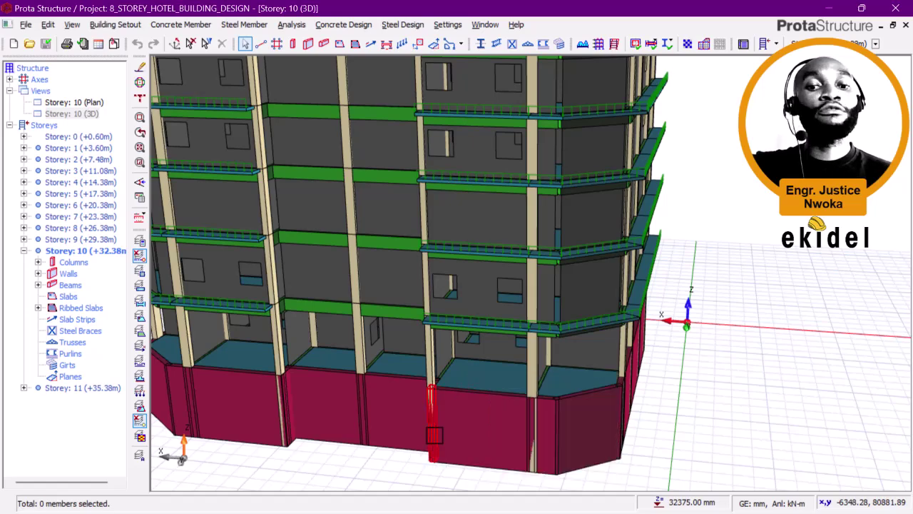
mouse_move(460, 417)
middle_mouse_down()
mouse_move(486, 409)
mouse_move(306, 351)
mouse_move(516, 377)
mouse_move(428, 382)
mouse_move(460, 372)
middle_mouse_up()
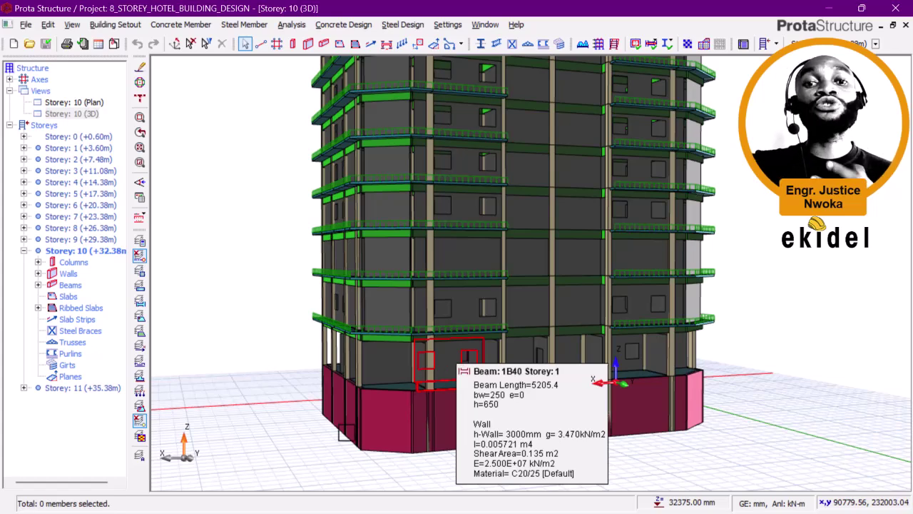
Step: View the tower over its full height up to the roof, checking the storey 6 beam in the recessed bay
scroll(238, 333, "down", 1)
middle_click_drag(242, 339, 256, 393)
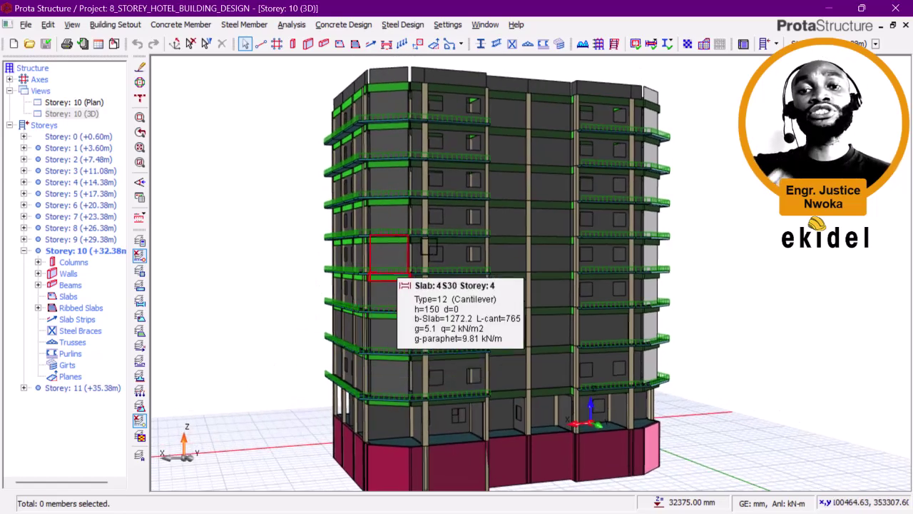
mouse_move(378, 214)
middle_mouse_down()
mouse_move(485, 266)
mouse_move(475, 281)
middle_mouse_up()
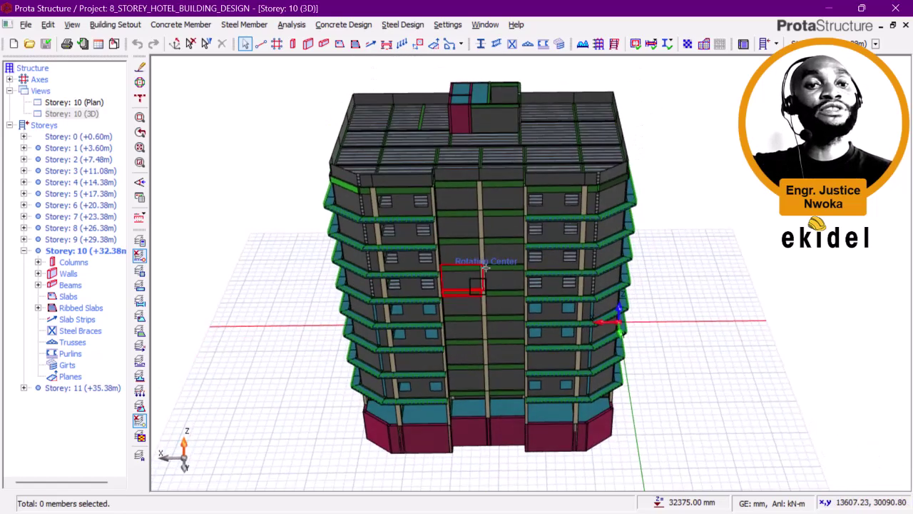
mouse_move(477, 284)
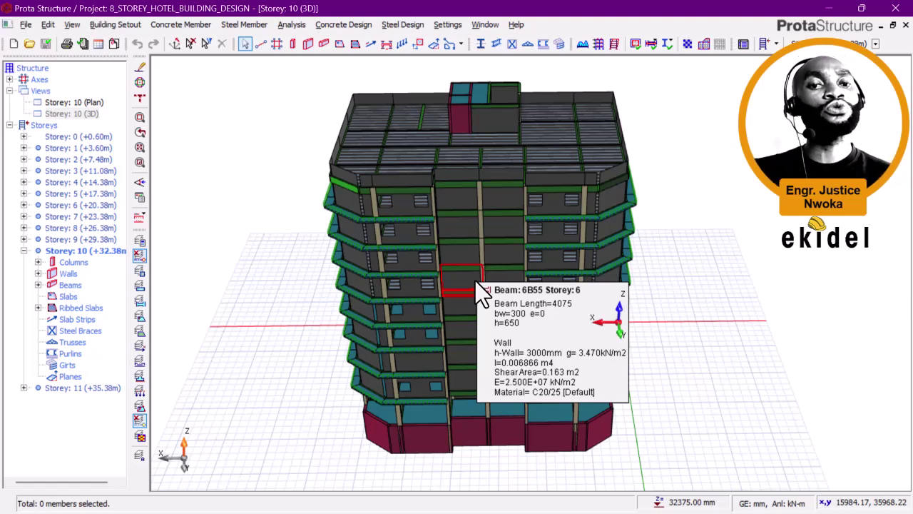
scroll(471, 283, "down", 1)
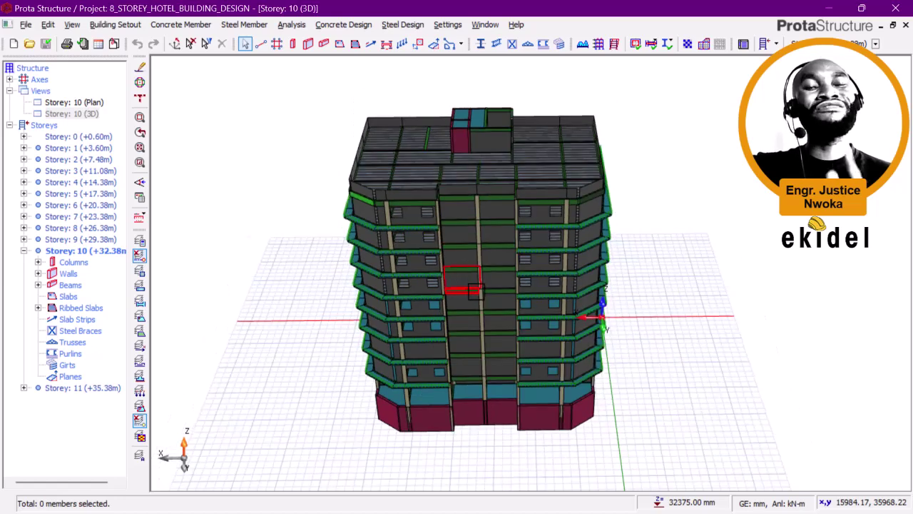
middle_click_drag(442, 282, 428, 261)
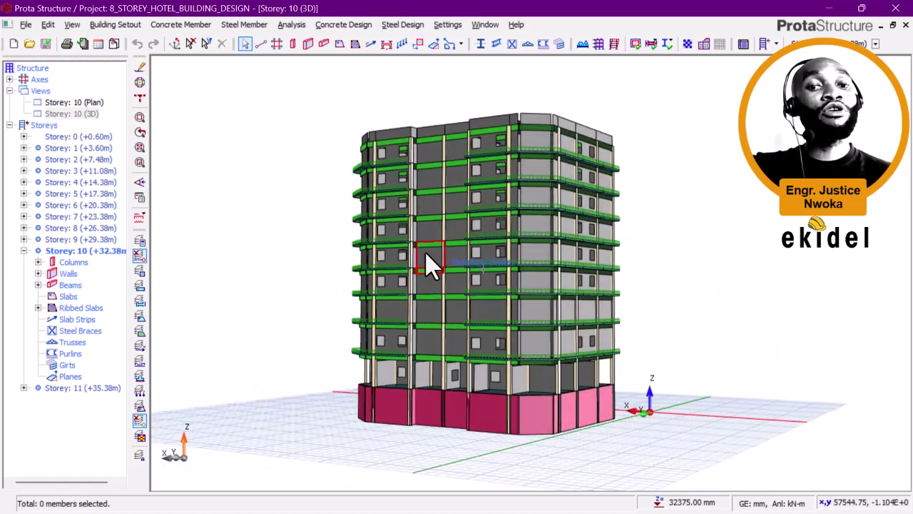
Step: Check the storey 7 chamfered-corner beam, a storey 1 perimeter wall and the storey 5 recessed-bay beam
scroll(429, 247, "up", 2)
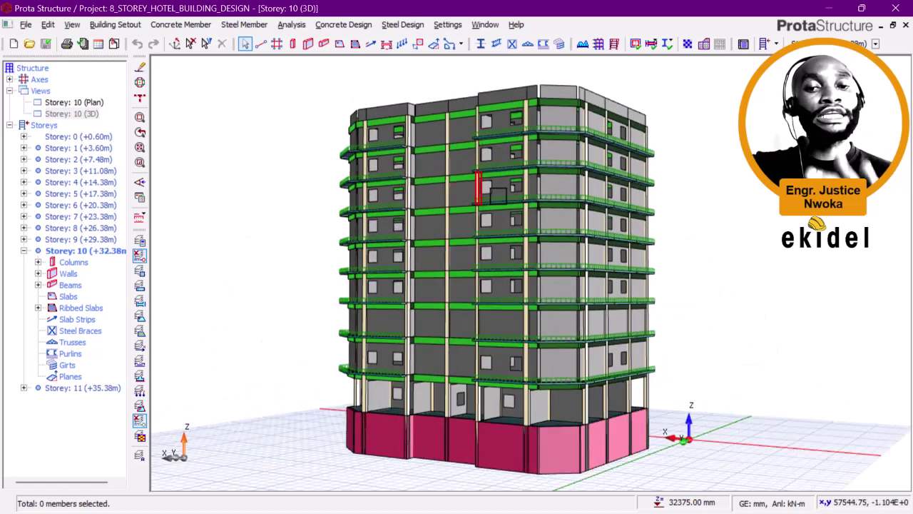
middle_click_drag(545, 199, 490, 206)
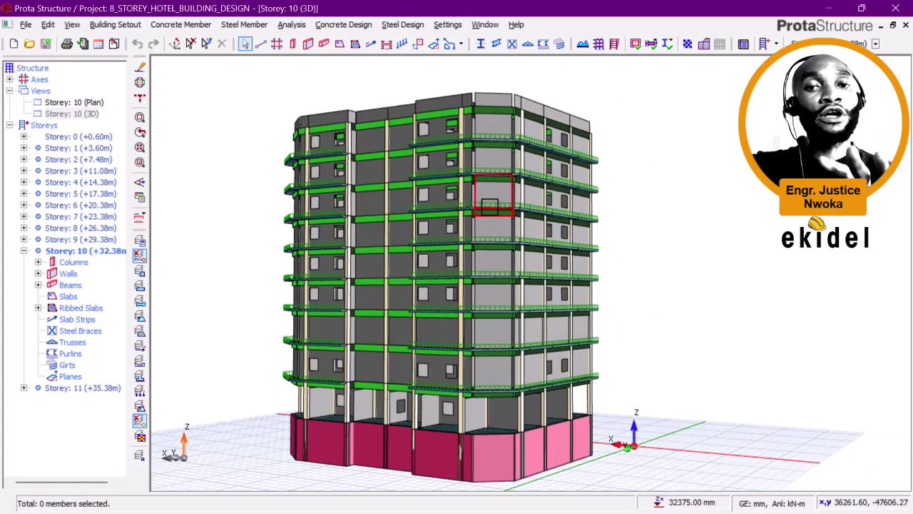
mouse_move(483, 205)
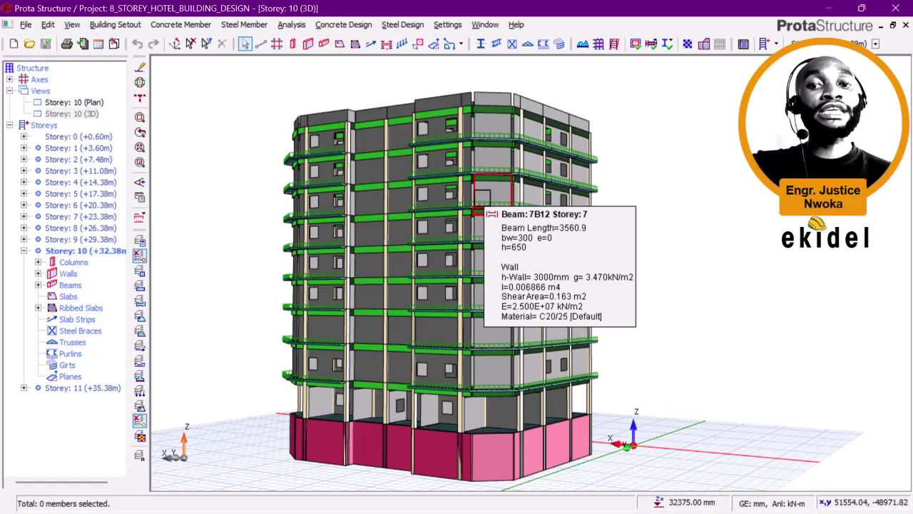
mouse_move(486, 472)
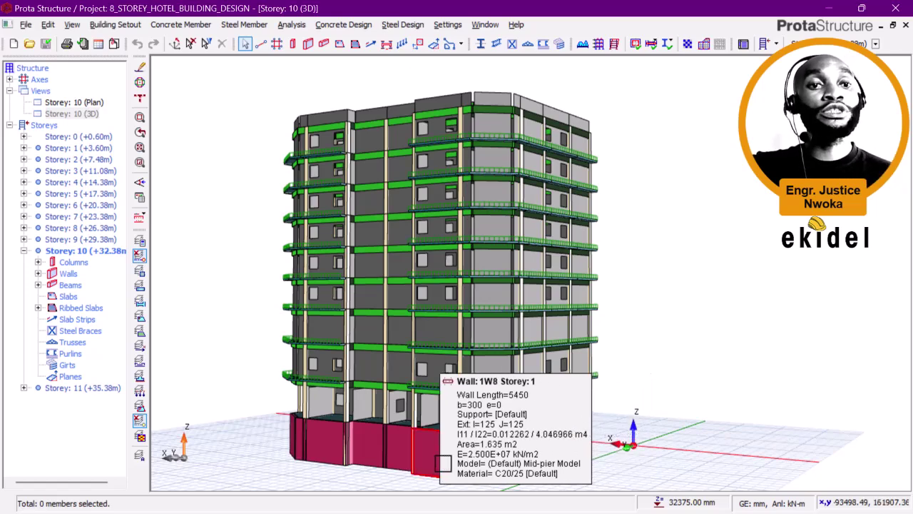
middle_click_drag(475, 450, 542, 458)
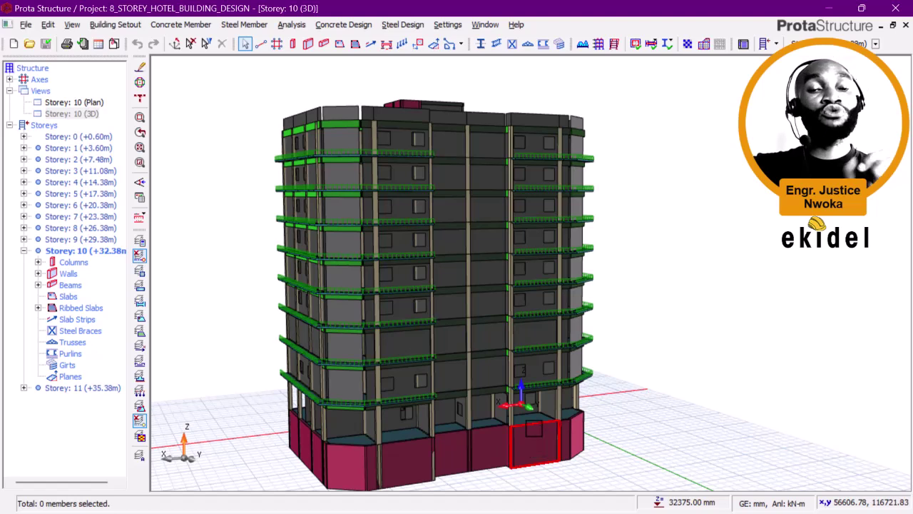
mouse_move(534, 428)
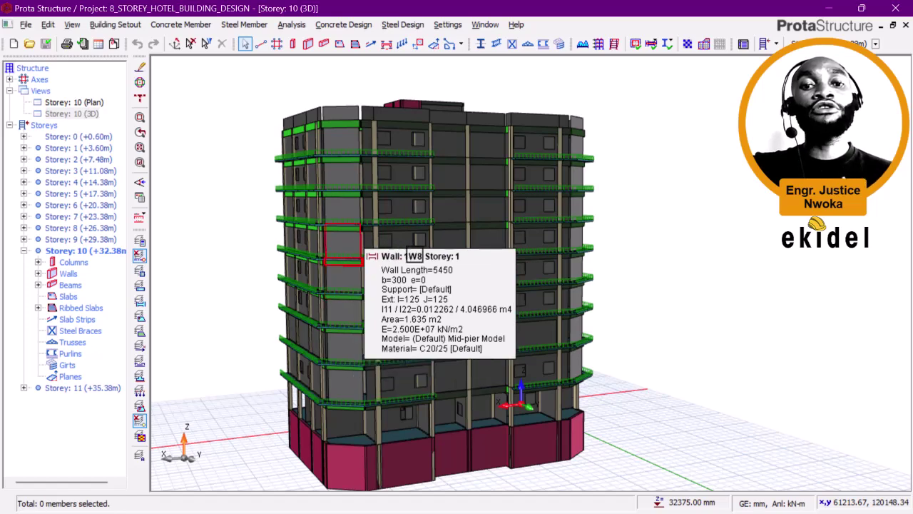
middle_click_drag(393, 294, 428, 263)
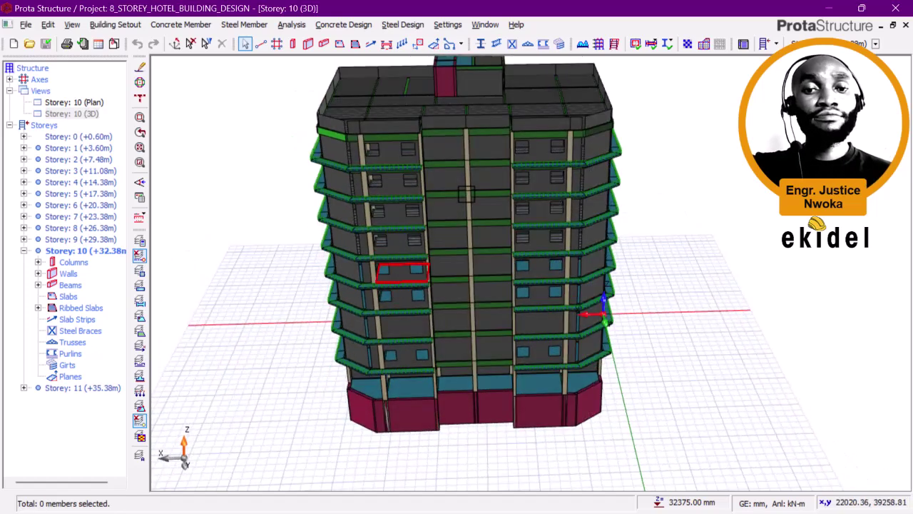
mouse_move(443, 264)
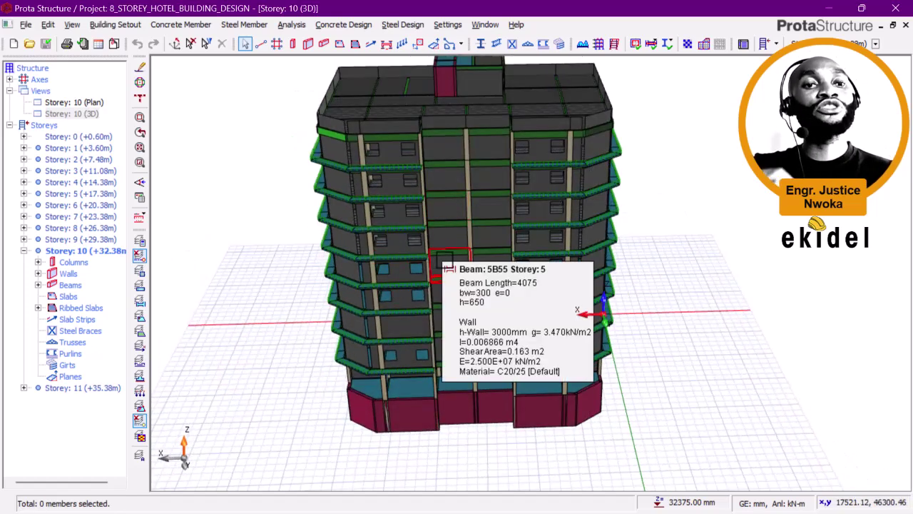
Step: Switch to the 8-STOREY_HOTEL-BUILDING model in ProtaStructure 2022 and view the whole tower in 3D
left_click(826, 9)
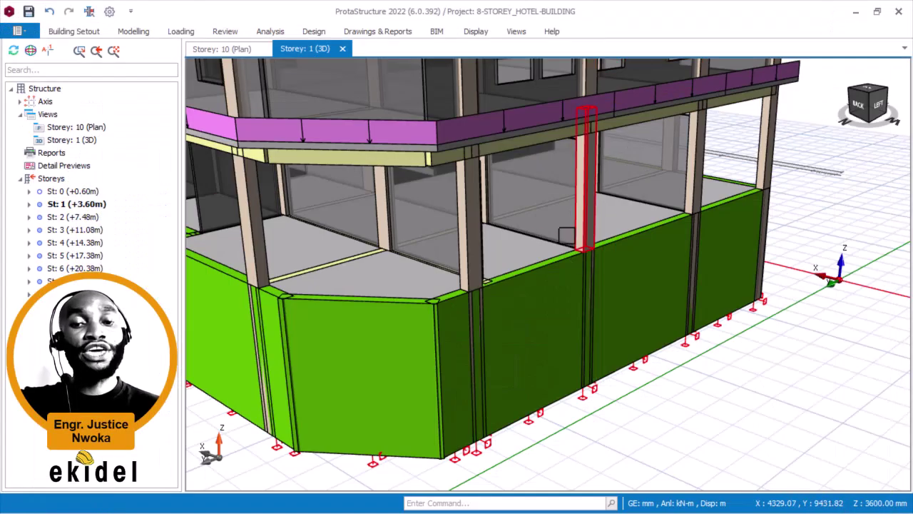
scroll(553, 272, "down", 2)
middle_click_drag(578, 254, 586, 315)
scroll(591, 285, "down", 4)
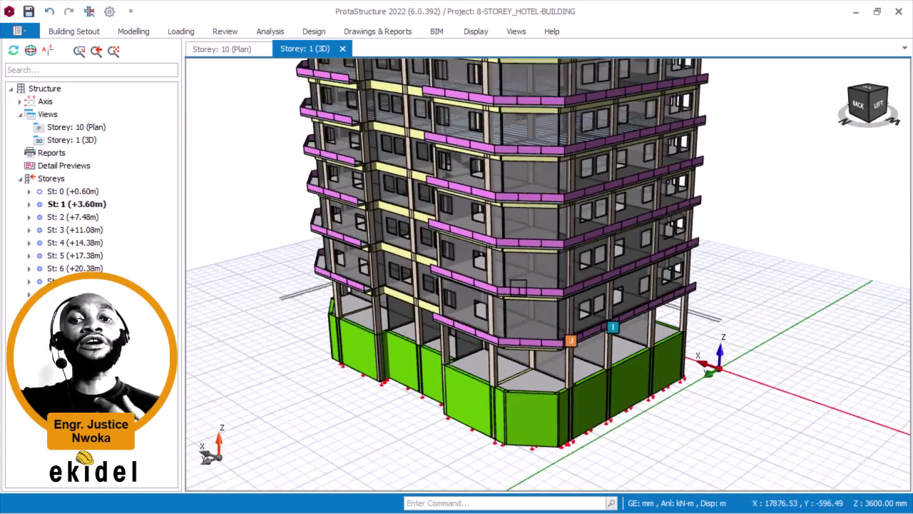
middle_click_drag(519, 288, 528, 328)
scroll(528, 323, "down", 3)
middle_click_drag(469, 293, 615, 286, "shift")
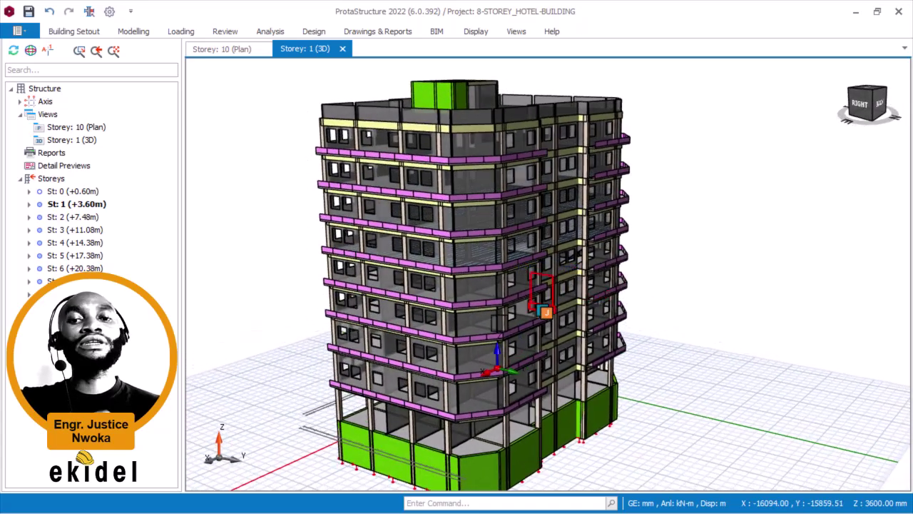
Step: Review the back of the tower in 3D, from the base walls up to the roof parapet
middle_click_drag(540, 306, 506, 264)
scroll(506, 268, "up", 3)
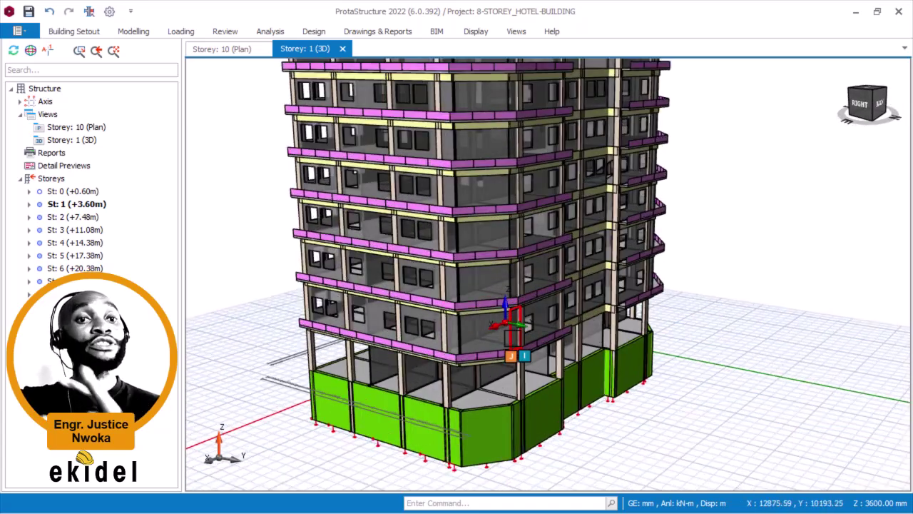
middle_click_drag(560, 329, 512, 331, "shift")
middle_click_drag(560, 314, 452, 331)
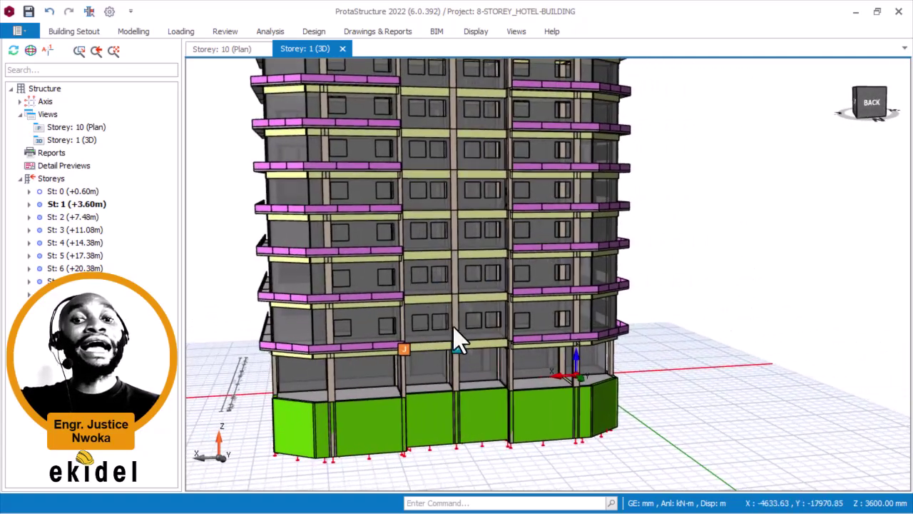
middle_click_drag(607, 267, 565, 345)
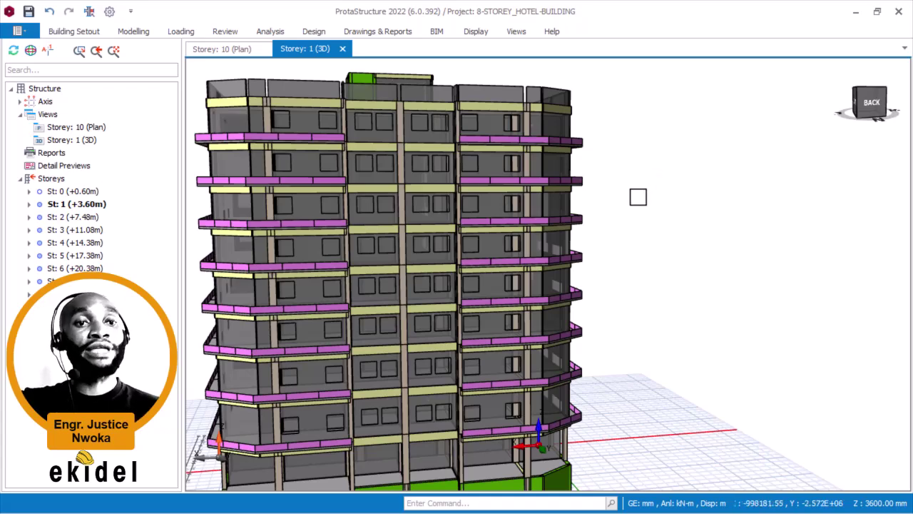
middle_click_drag(559, 239, 603, 152)
scroll(543, 368, "down", 1)
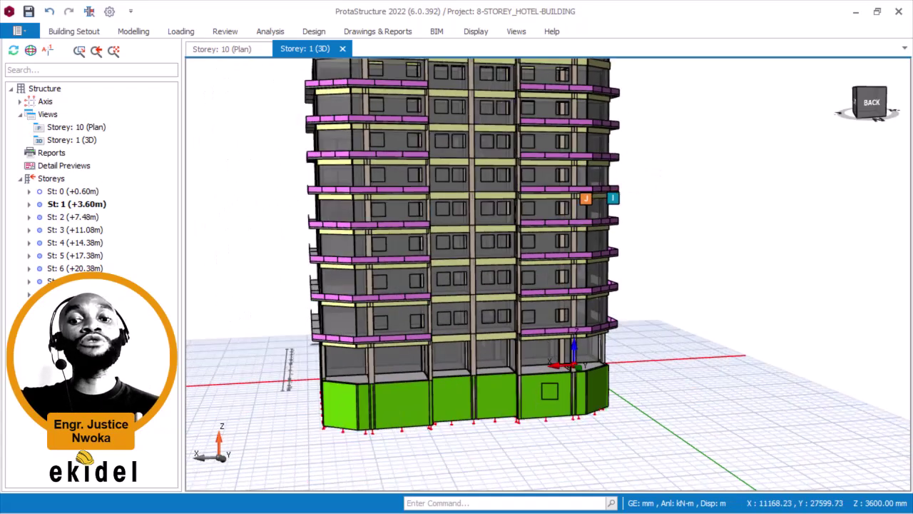
Step: Examine the storey 1 perimeter walls along the back facade up close, including the wall beside the recess
scroll(549, 391, "up", 1)
middle_click_drag(555, 383, 502, 389, "shift")
scroll(502, 390, "up", 10)
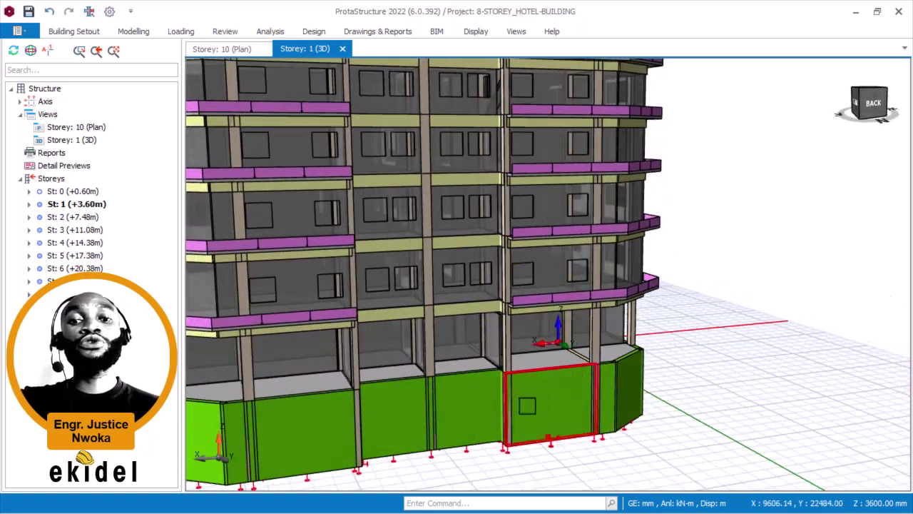
scroll(587, 373, "up", 2)
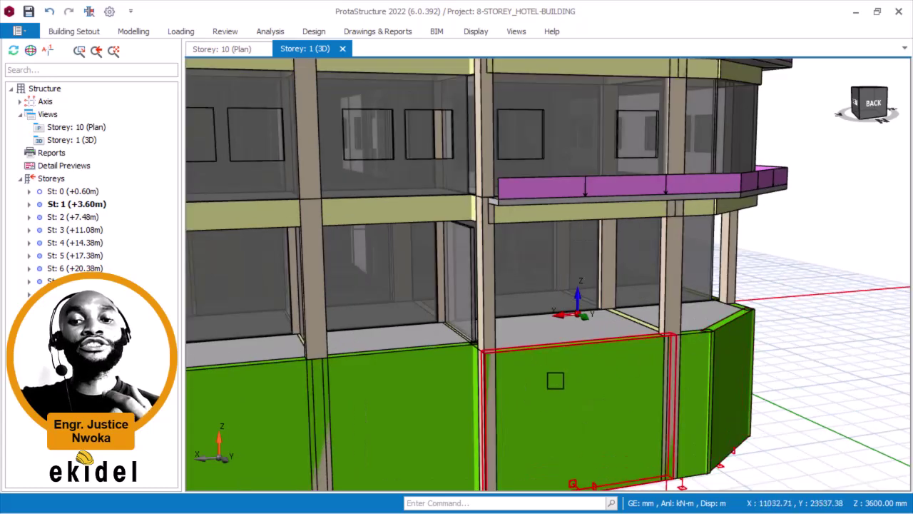
scroll(556, 378, "down", 2)
middle_click_drag(540, 379, 560, 376)
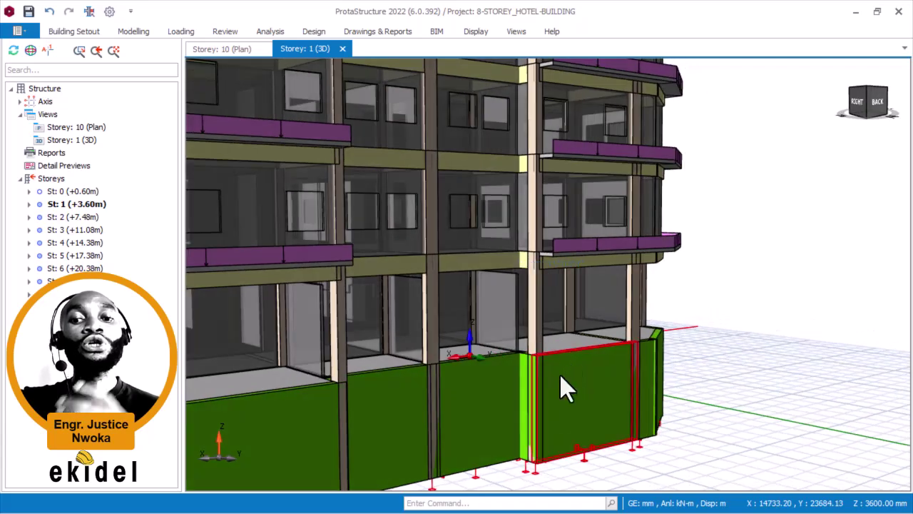
scroll(535, 380, "down", 1)
middle_click_drag(429, 346, 550, 294)
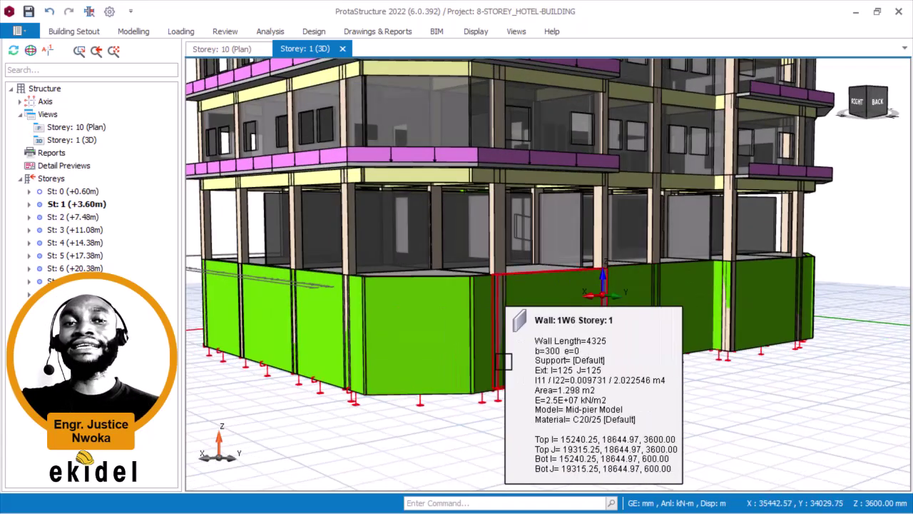
Step: Inspect the properties of the storey 1 wall at the chamfered corner, viewing it from several angles
scroll(497, 357, "up", 3)
middle_click_drag(408, 314, 379, 327)
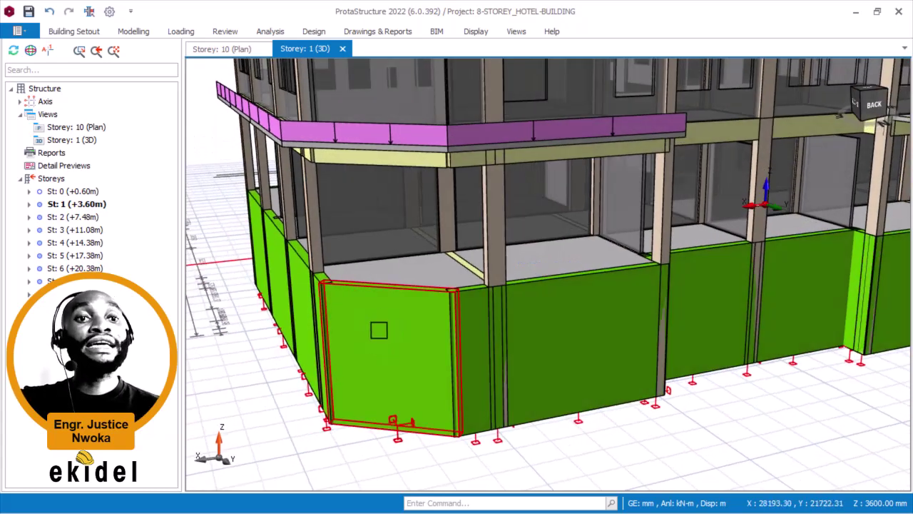
mouse_move(387, 336)
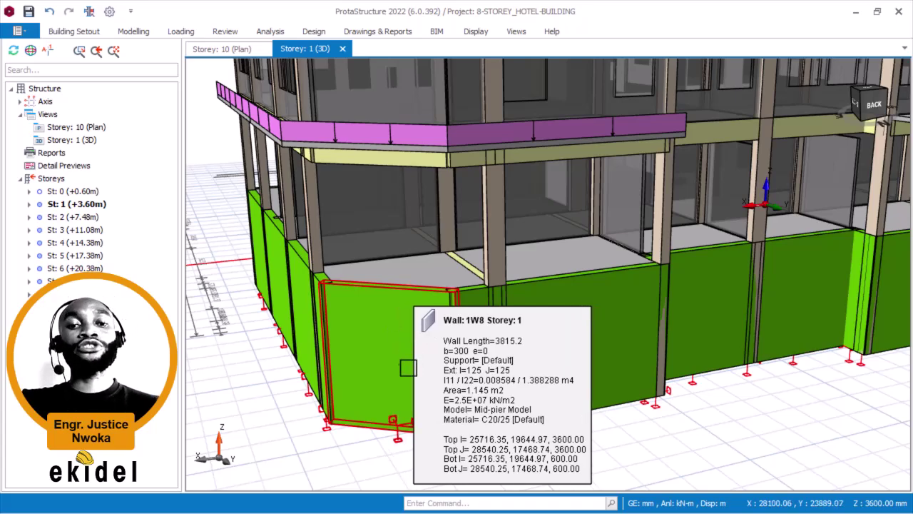
middle_click_drag(409, 352, 389, 357)
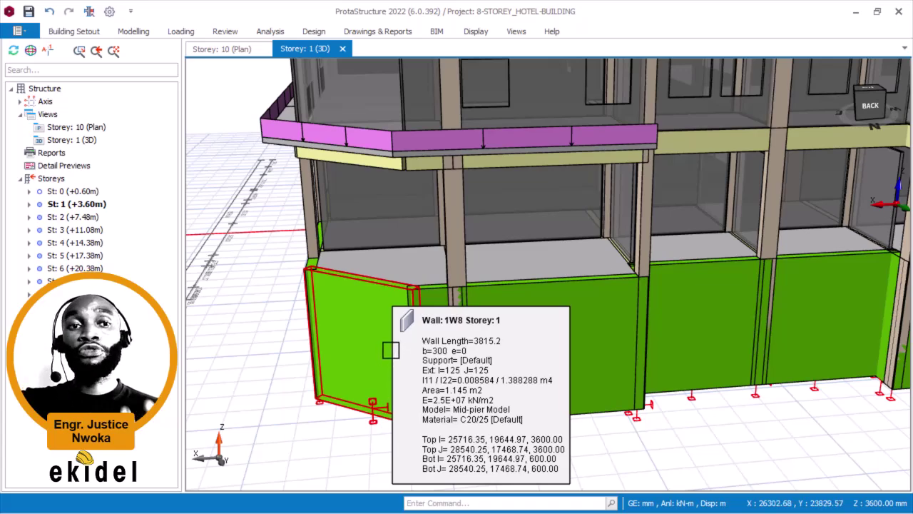
middle_click_drag(386, 359, 423, 359)
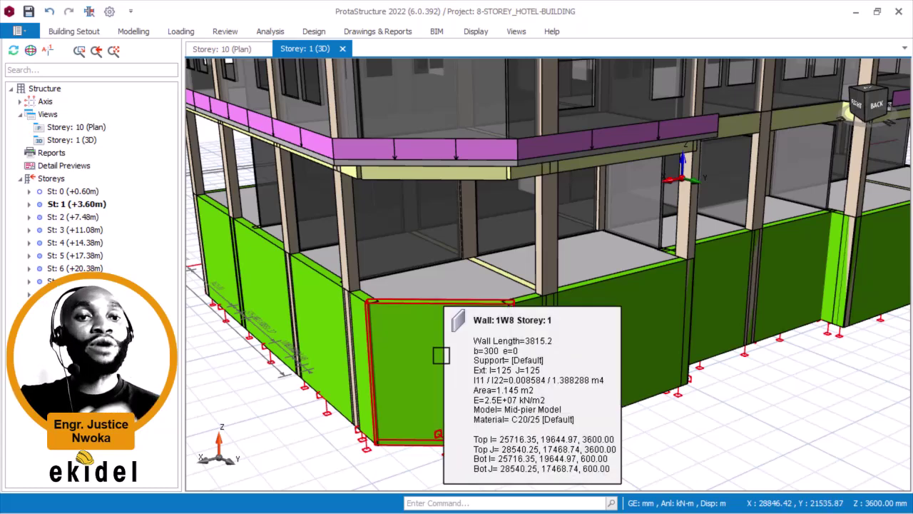
Step: Inspect the properties of the storey 1 perimeter wall next to the chamfered corner on the back facade
scroll(424, 366, "down", 3)
scroll(493, 368, "up", 2)
middle_click_drag(493, 367, 459, 347)
mouse_move(456, 347)
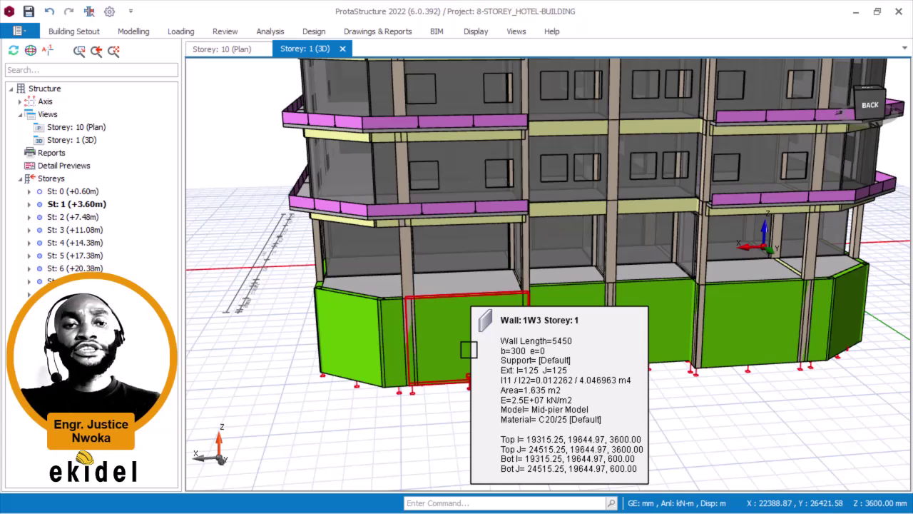
Step: Examine the back facade from roof to base, inspecting the properties of a storey 4 beam and a storey 5 column
scroll(427, 347, "down", 2)
middle_click_drag(441, 334, 392, 435)
scroll(415, 382, "down", 1)
middle_click_drag(418, 377, 419, 439)
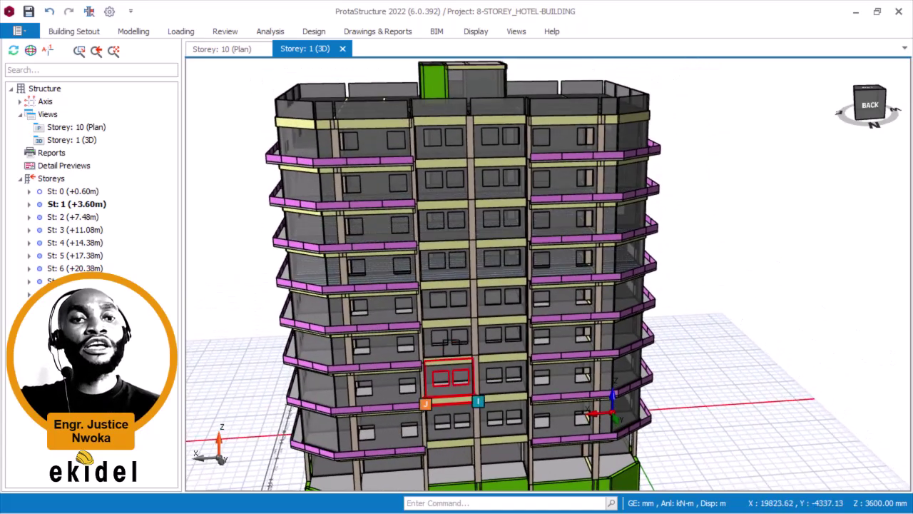
scroll(457, 378, "up", 2)
scroll(460, 335, "down", 1)
mouse_move(460, 336)
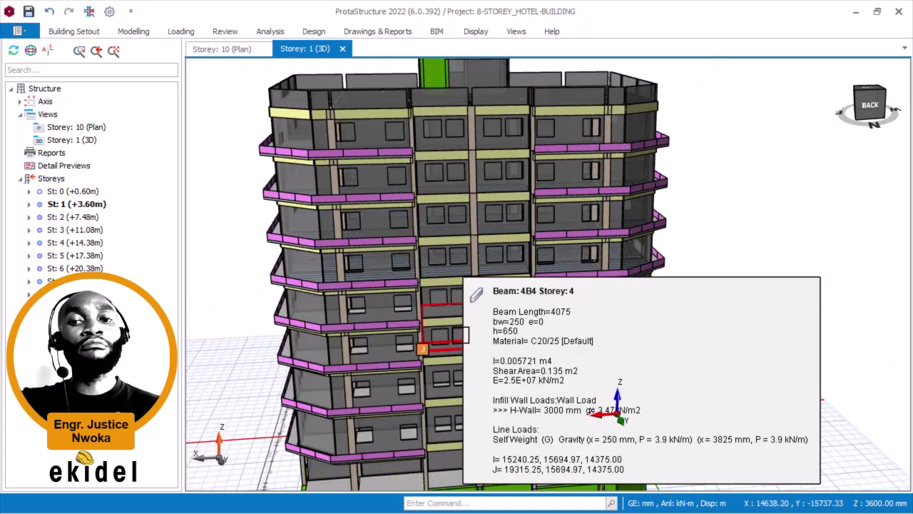
scroll(464, 334, "down", 3)
middle_click_drag(478, 293, 490, 235)
mouse_move(482, 285)
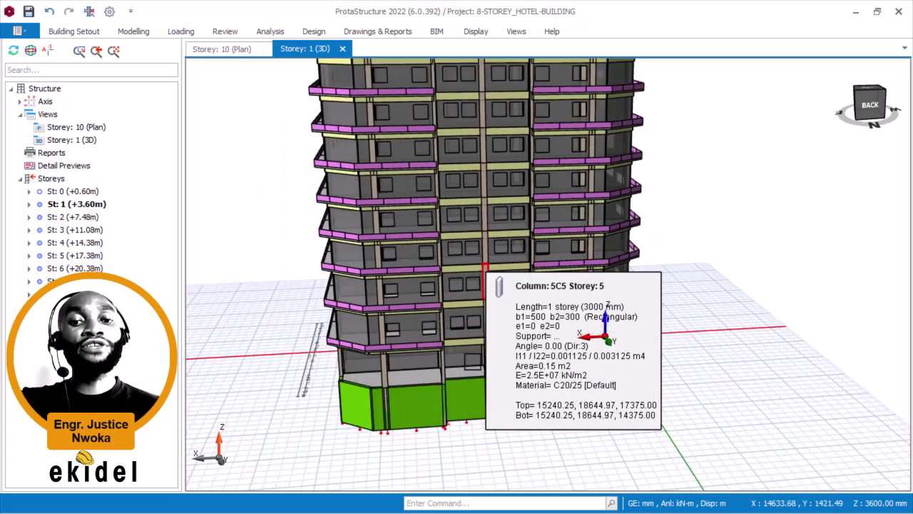
Step: Inspect the properties of the storey 1 wall in the central recess of the back facade
scroll(470, 385, "up", 2)
scroll(478, 412, "up", 2)
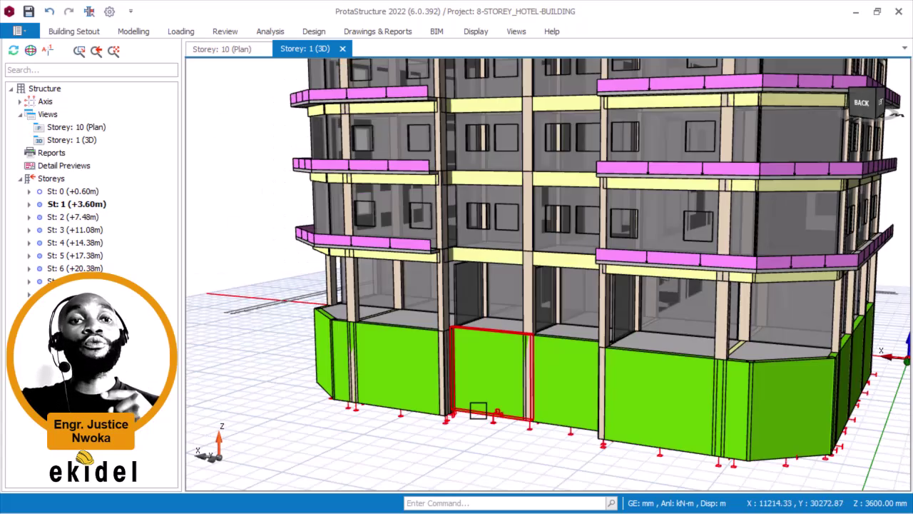
mouse_move(478, 407)
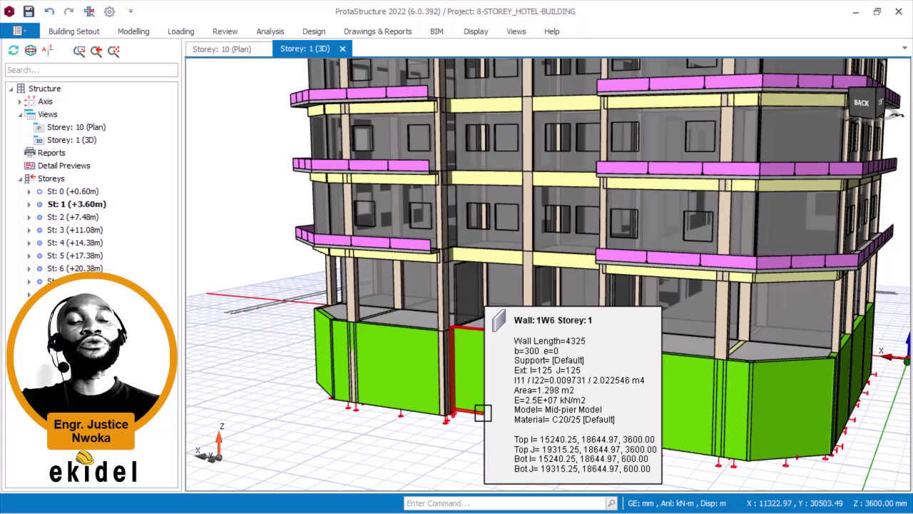
scroll(428, 383, "up", 2)
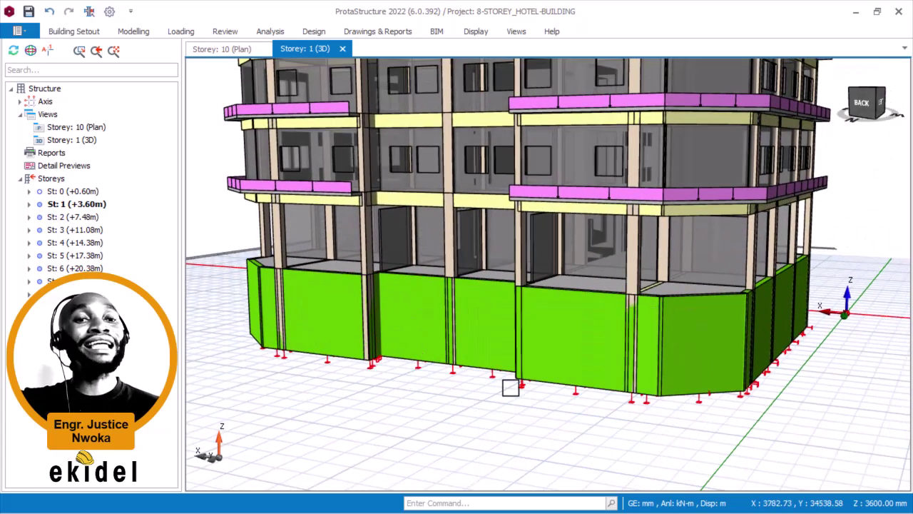
Step: Review the whole tower in 3D from the corner between its back and left facades
scroll(509, 387, "down", 4)
middle_click_drag(515, 363, 493, 422)
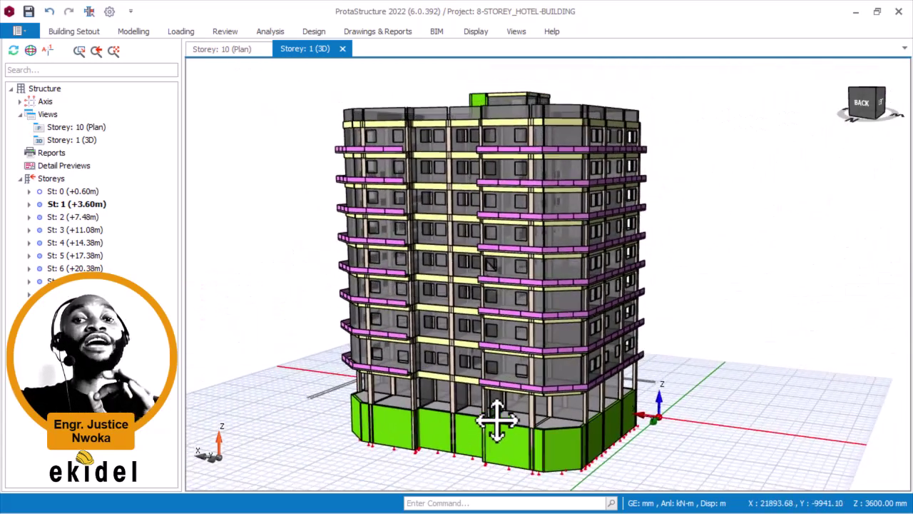
scroll(543, 330, "up", 3)
scroll(543, 329, "down", 3)
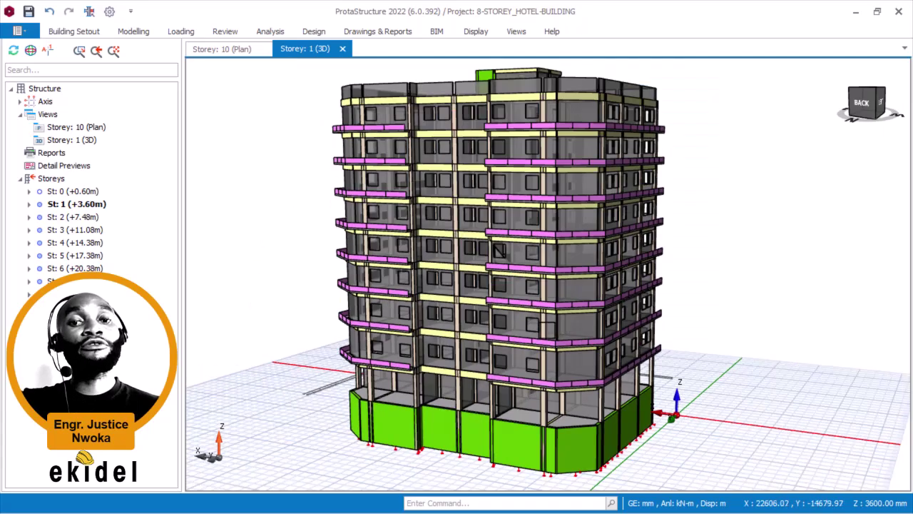
scroll(592, 220, "up", 2)
scroll(592, 221, "down", 2)
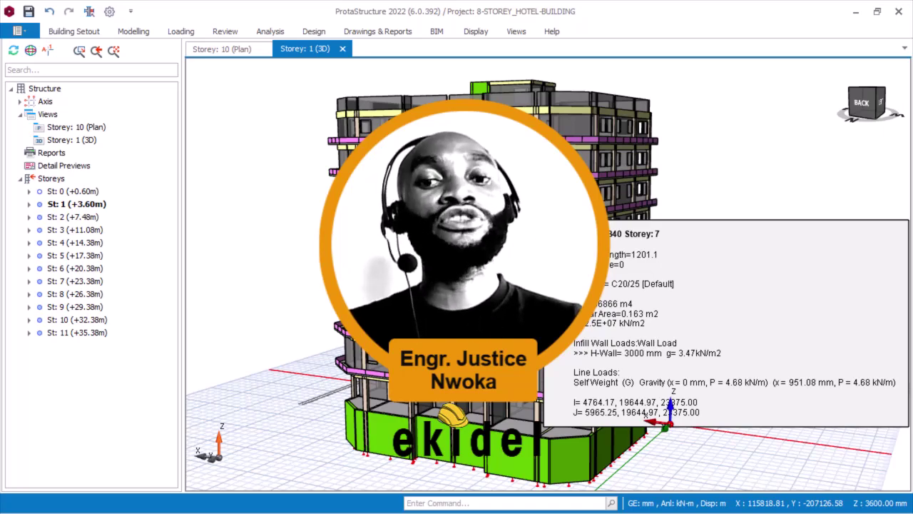
Step: Examine the roof and lower storeys around the back-left corner, inspecting the properties of a storey 1 beam
middle_click_drag(692, 147, 642, 170)
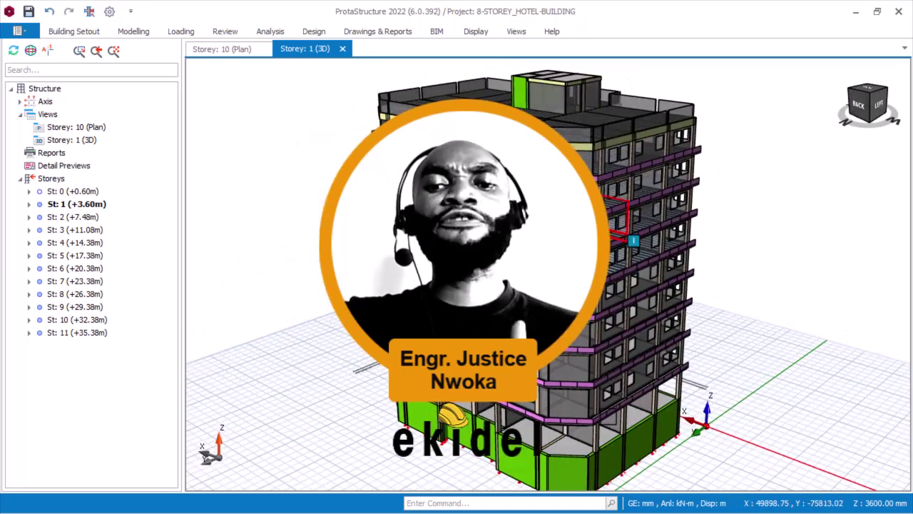
scroll(605, 400, "up", 3)
middle_click_drag(597, 358, 584, 347)
mouse_move(579, 343)
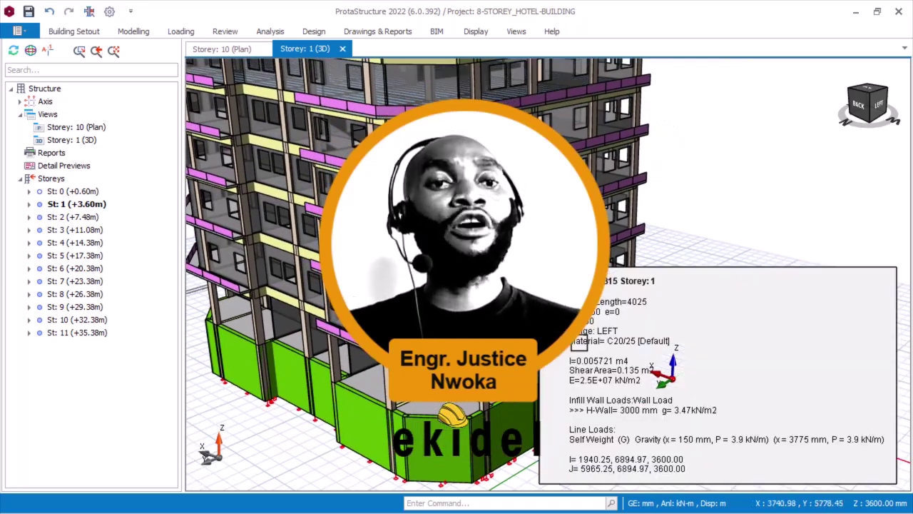
scroll(580, 340, "down", 4)
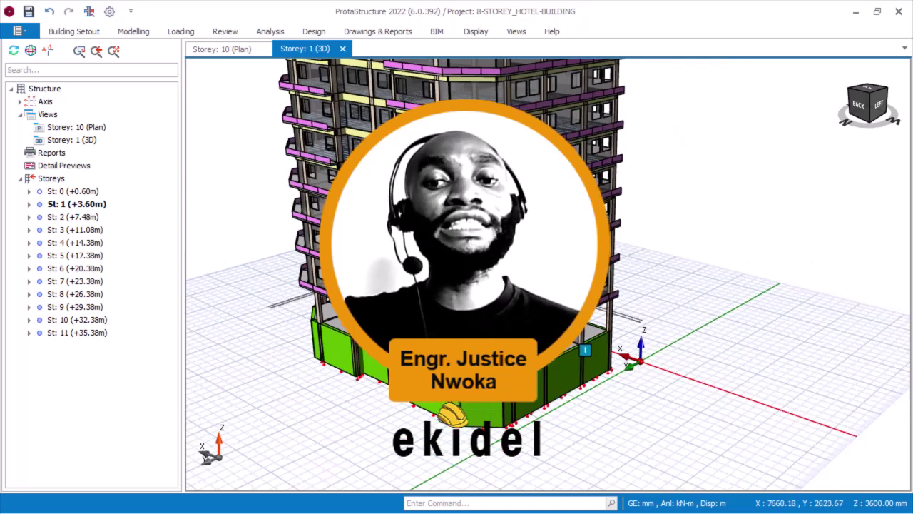
middle_click_drag(587, 307, 620, 274)
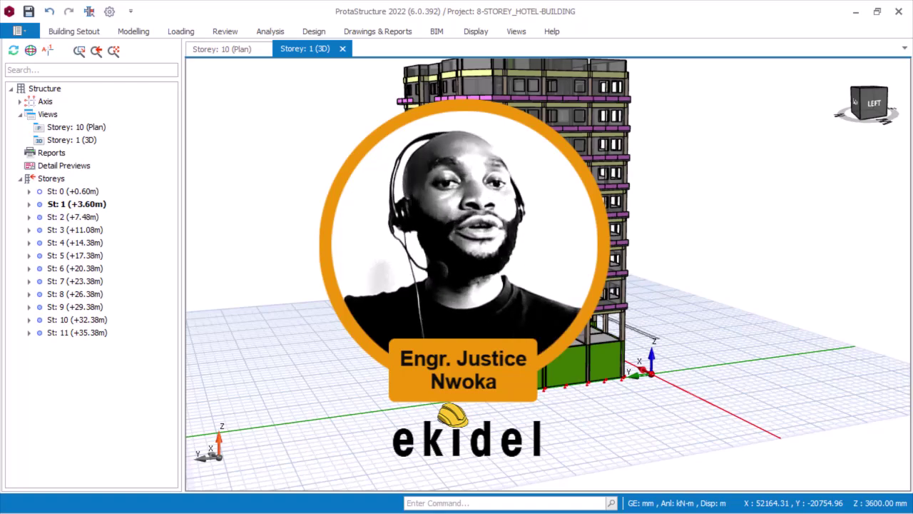
Step: Study the left facade and its storey 1 walls from above, then view the full tower from near ground level
middle_click_drag(567, 179, 511, 263)
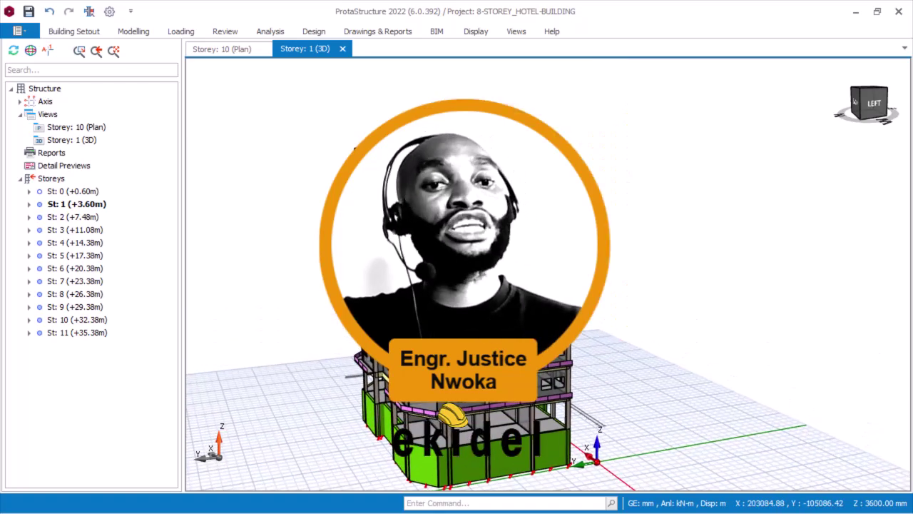
scroll(513, 250, "up", 2)
mouse_move(515, 198)
middle_click_drag(473, 218, 499, 241)
middle_click_drag(509, 188, 536, 131)
scroll(519, 457, "up", 3)
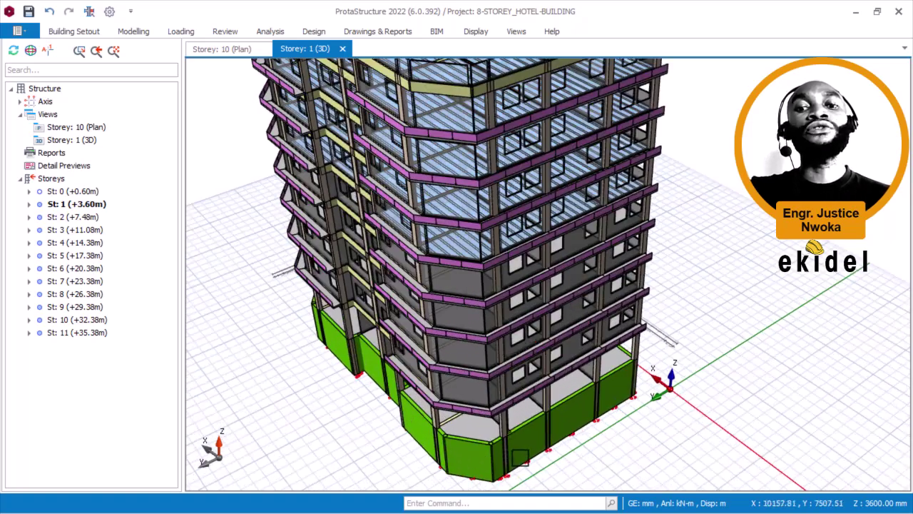
middle_click_drag(527, 406, 555, 301)
mouse_move(558, 299)
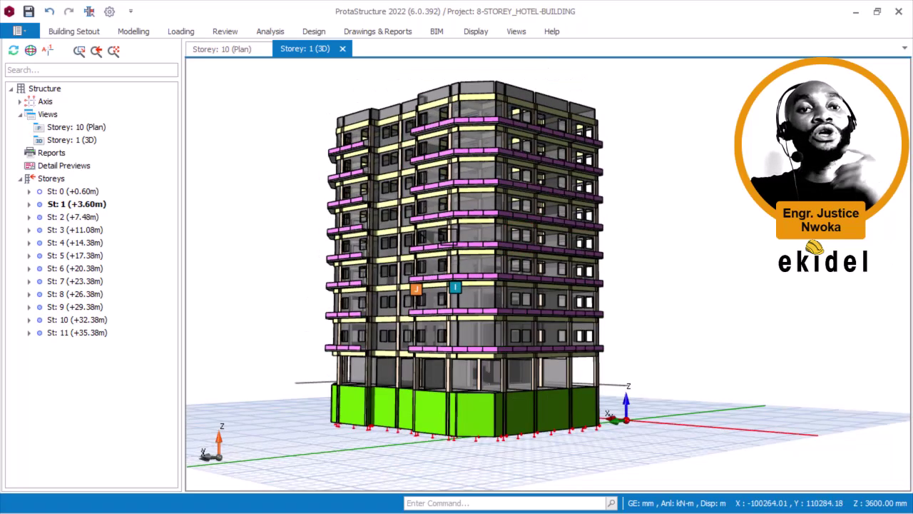
Step: View the tower from the back and examine its roof, parapet and upper-storey slabs up close
middle_click_drag(558, 298, 504, 279)
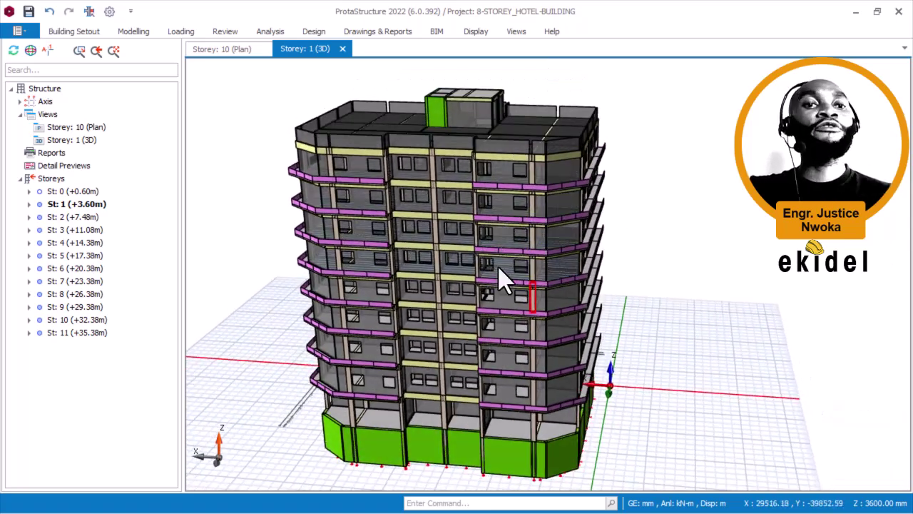
scroll(577, 81, "up", 2)
scroll(578, 84, "up", 2)
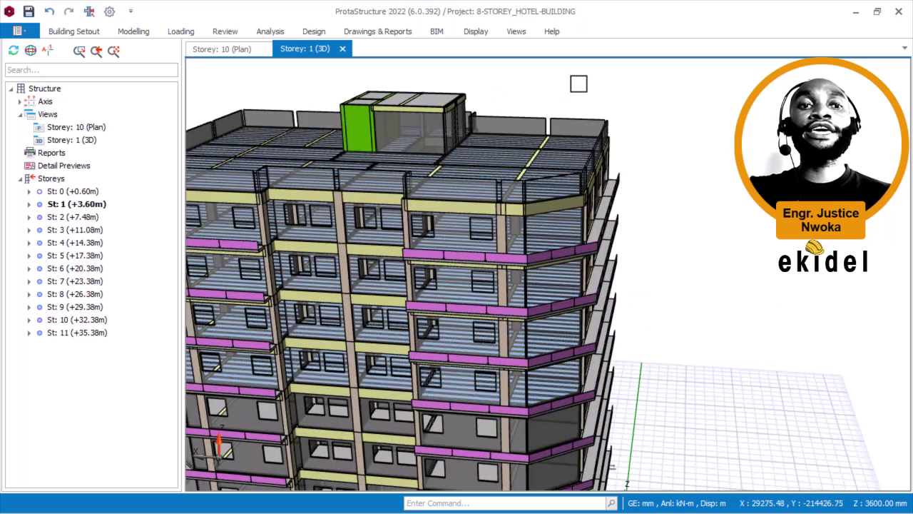